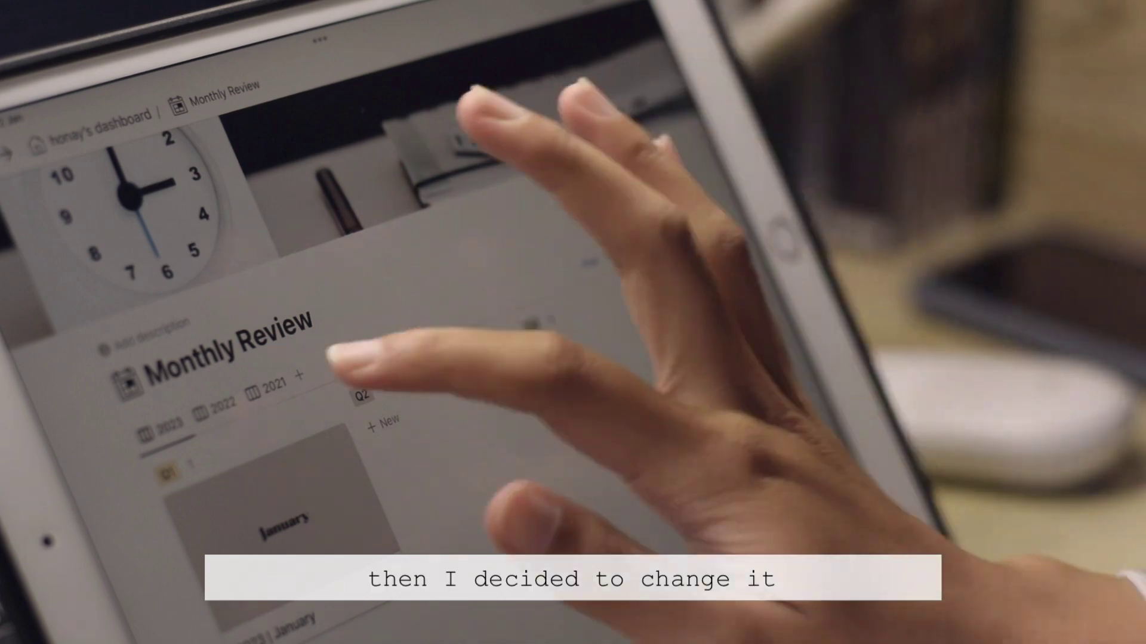
# Show the 2022 view of the Monthly Review database and open the 2022 | December page to look through it.
pyautogui.click(220, 406)
pyautogui.scroll(-10, 745, 388)
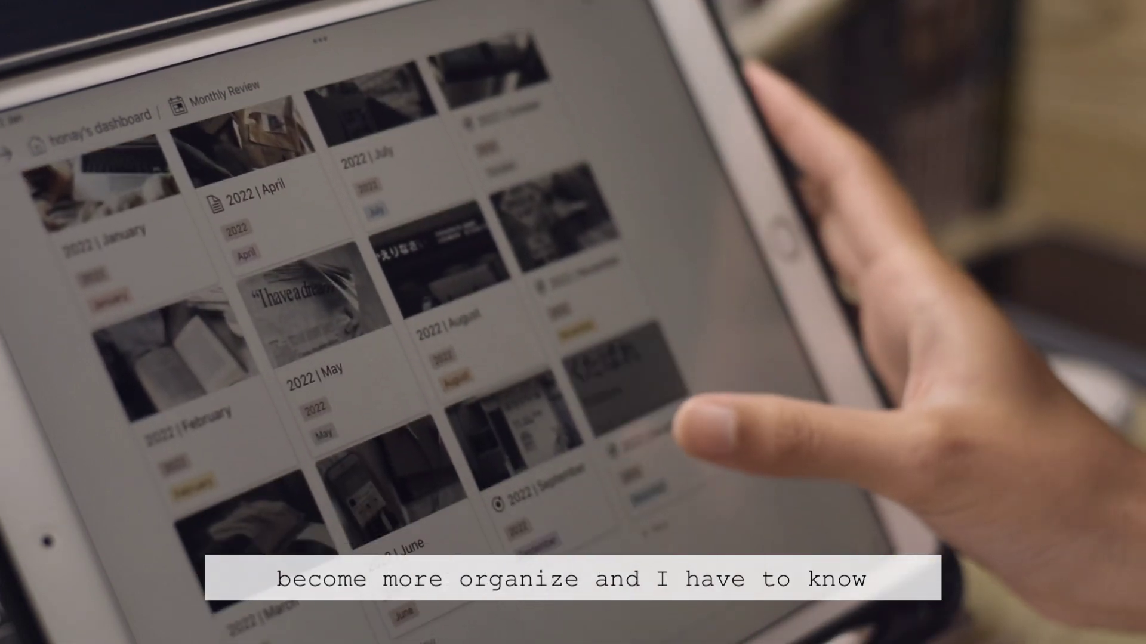
pyautogui.click(677, 425)
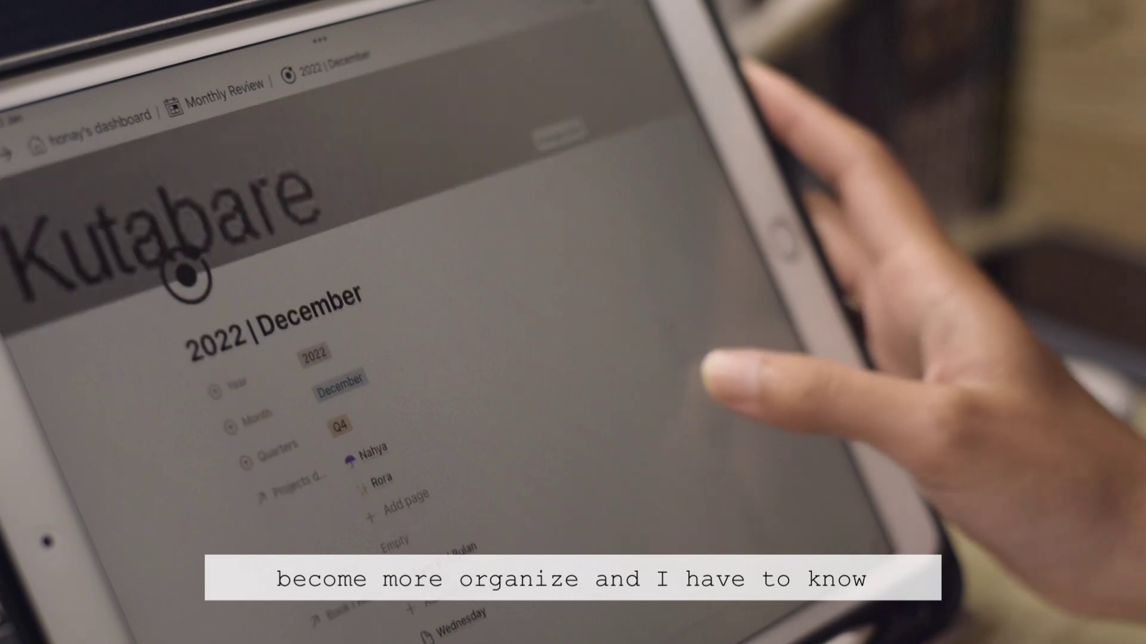
pyautogui.scroll(-2, 728, 405)
pyautogui.scroll(-5, 716, 370)
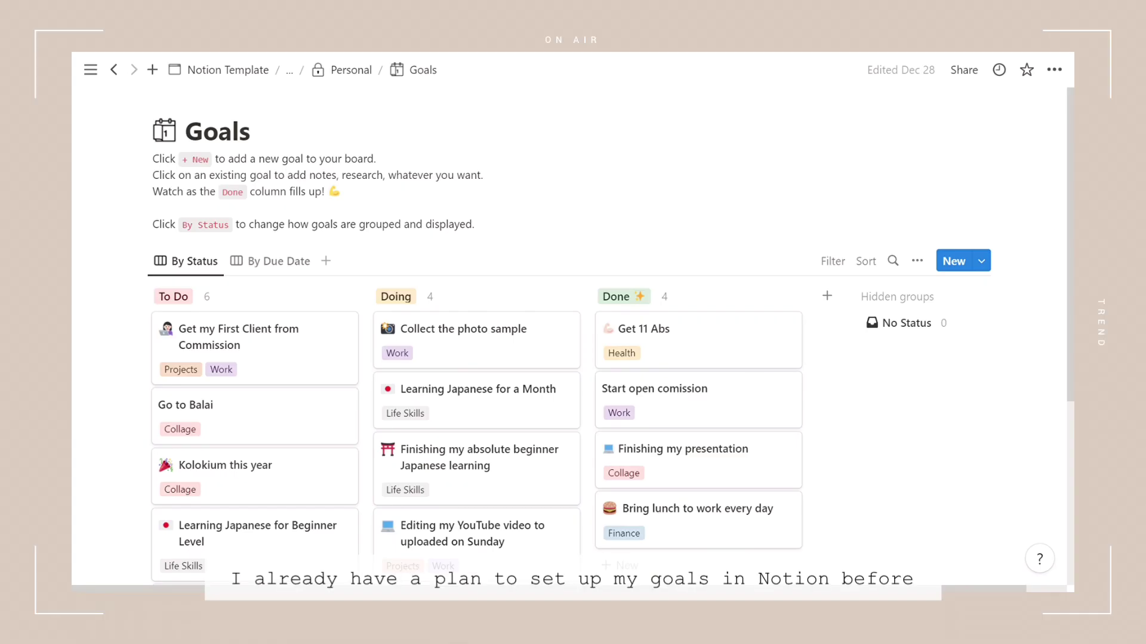
# Move the "Editing my YouTube video to uploaded on Sunday" card from Doing to Done on the Goals board.
pyautogui.scroll(-3, 609, 335)
pyautogui.scroll(-3, 608, 334)
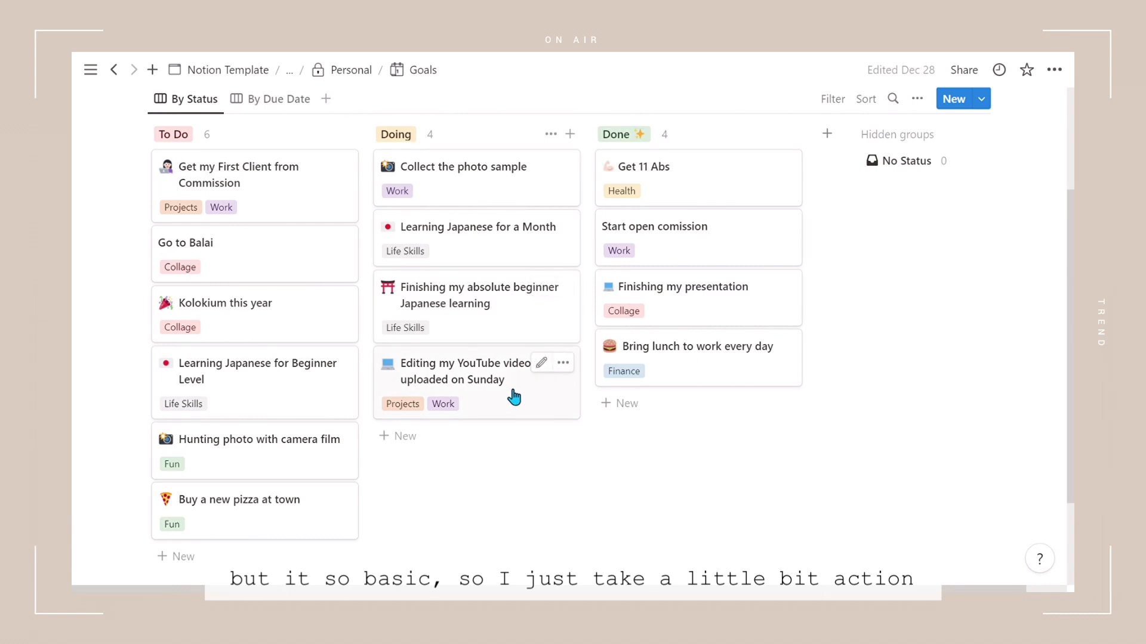
pyautogui.moveTo(492, 370); pyautogui.dragTo(707, 149)
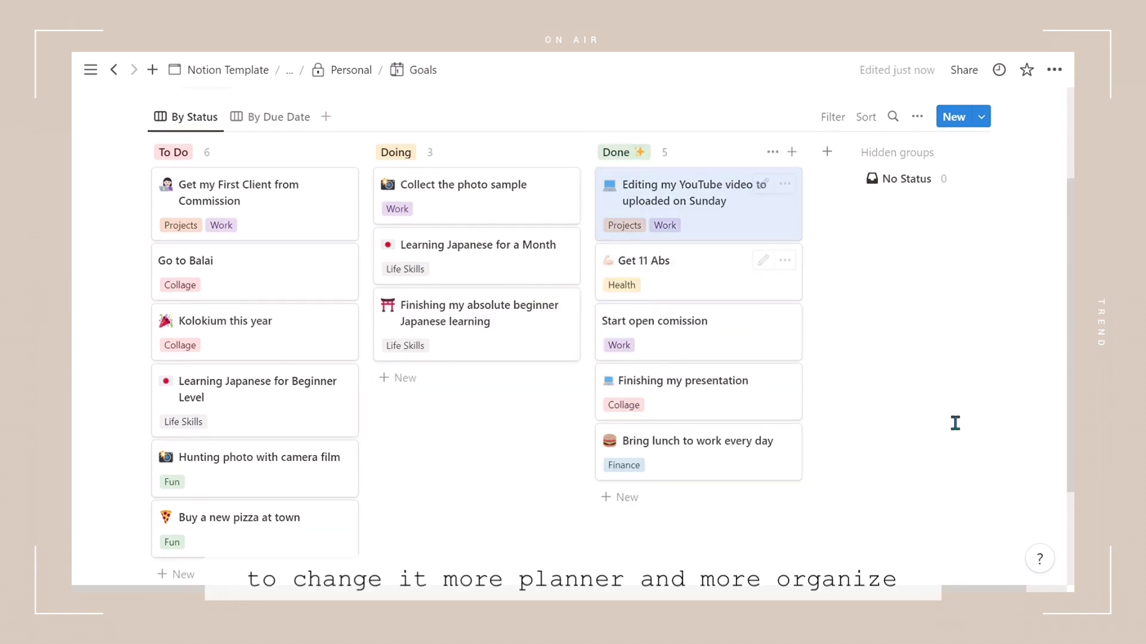
pyautogui.click(929, 445)
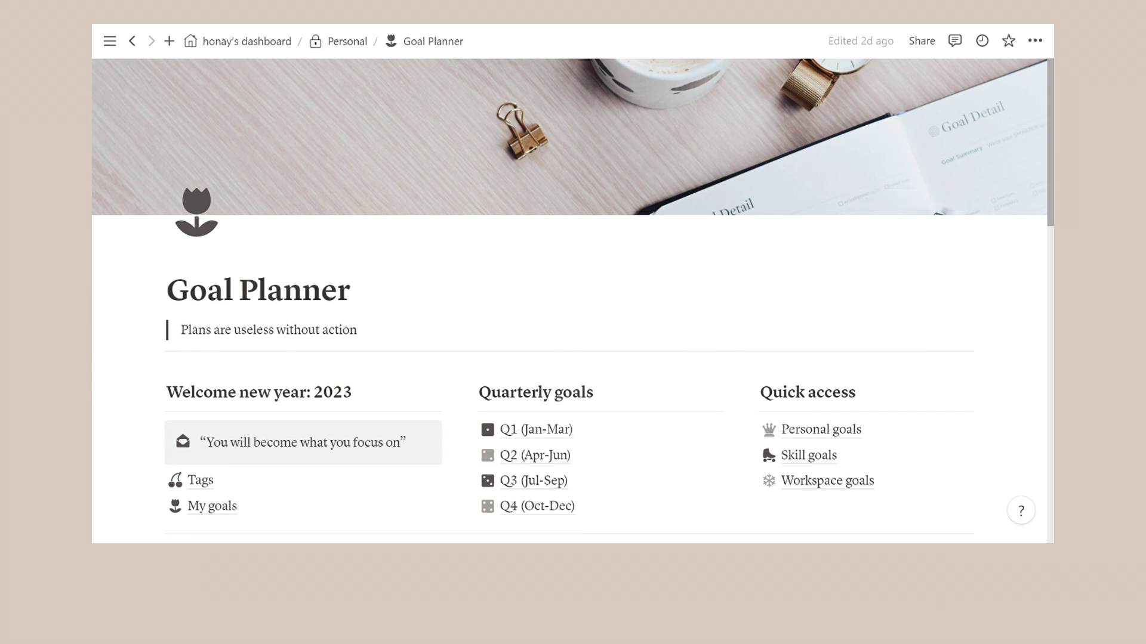
# Examine the Goal Planner page's quote callout and its Quarterly goals and Quick access sections.
pyautogui.scroll(-3, 1052, 213)
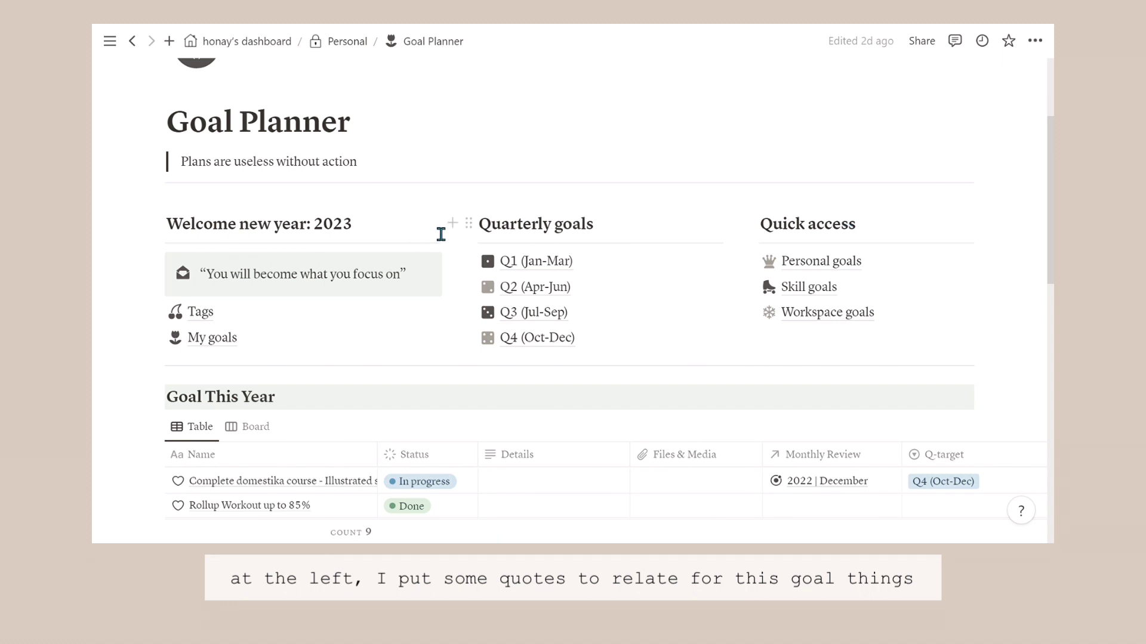
pyautogui.moveTo(203, 283); pyautogui.dragTo(431, 288)
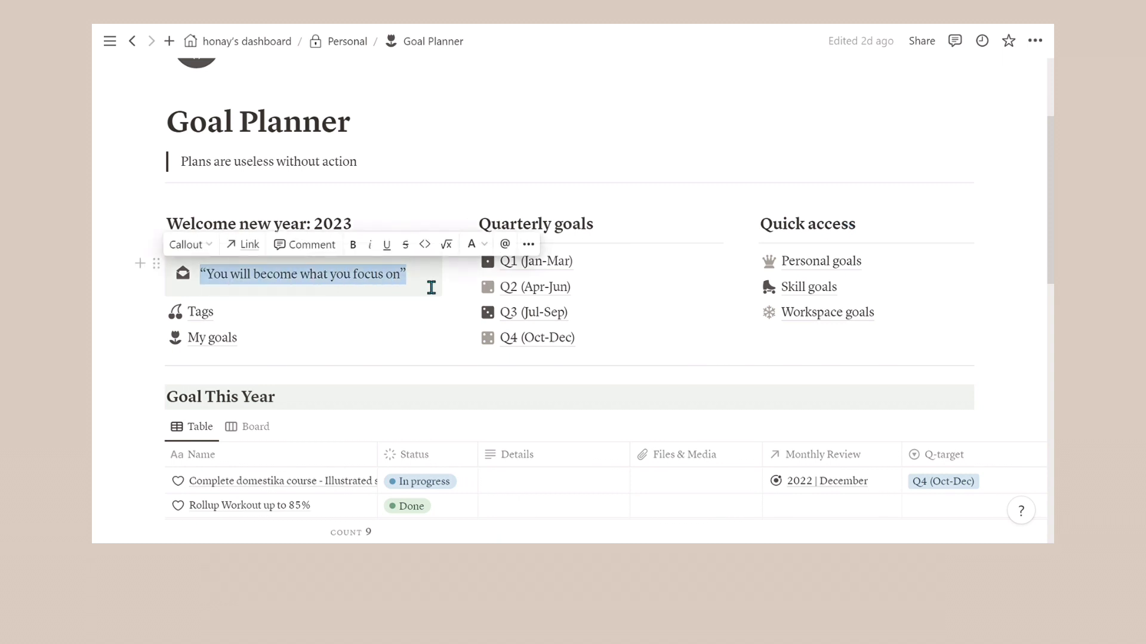
pyautogui.click(431, 287)
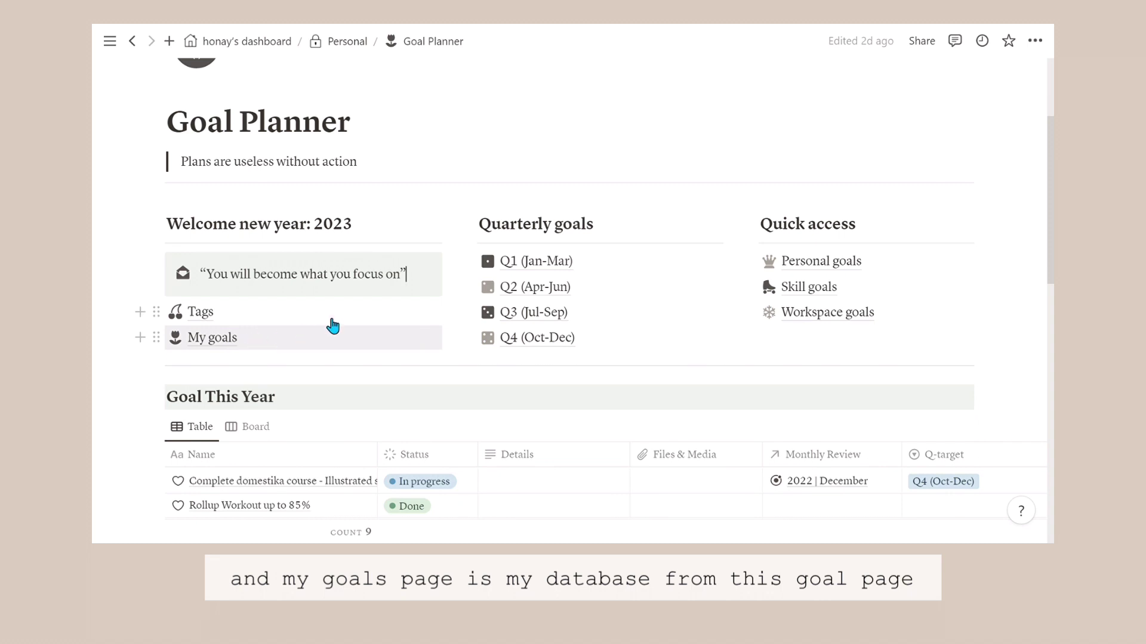
pyautogui.moveTo(609, 238); pyautogui.dragTo(483, 230)
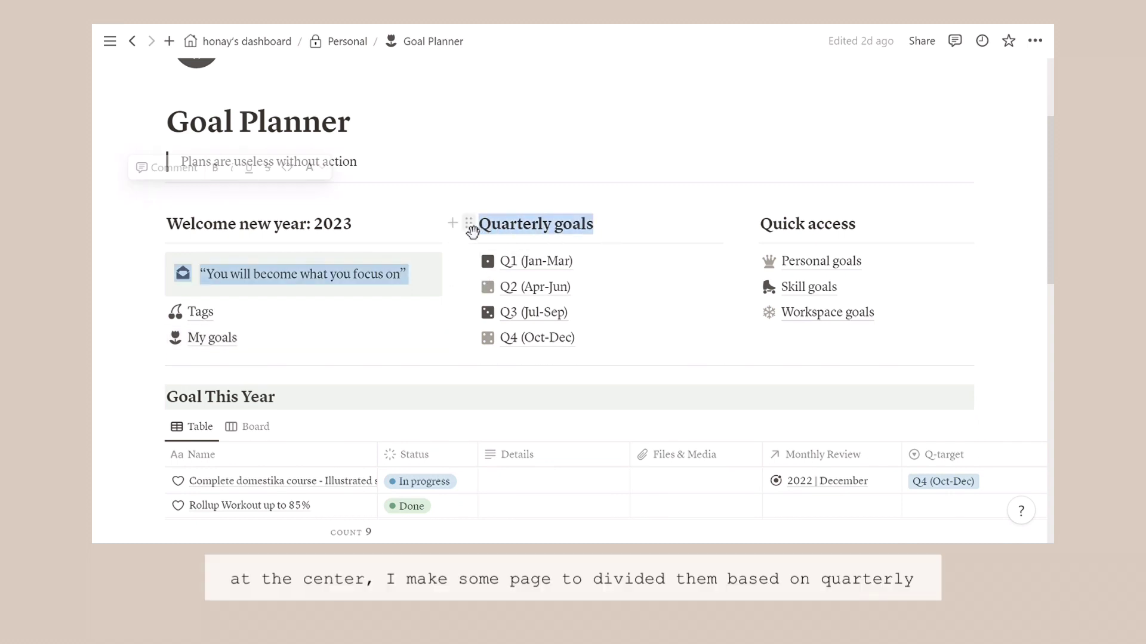
pyautogui.moveTo(614, 234); pyautogui.dragTo(491, 237)
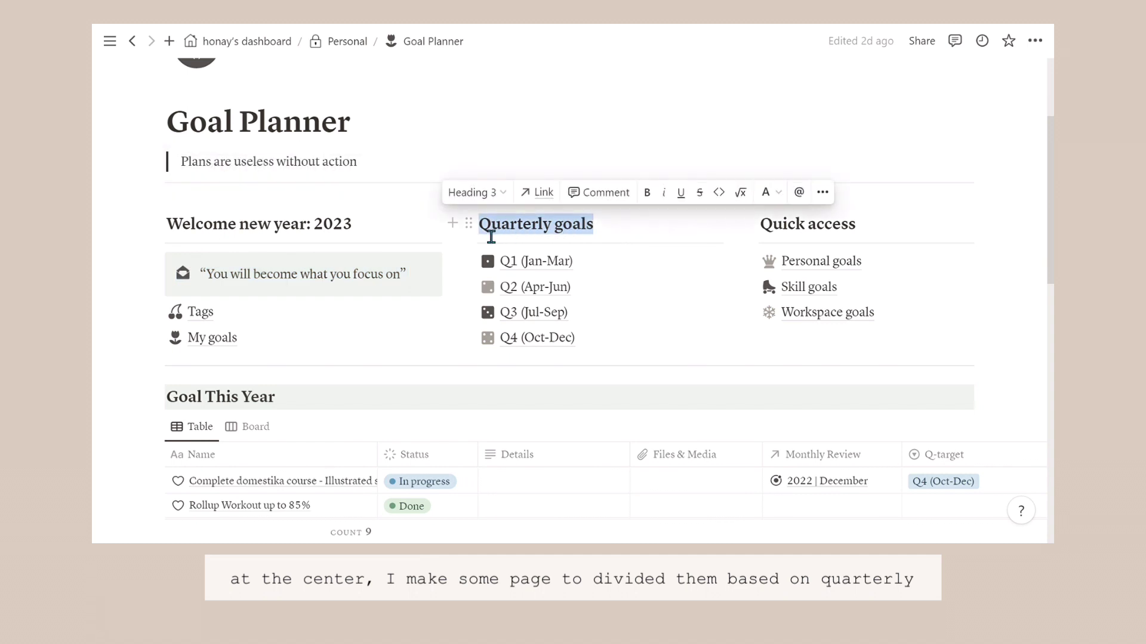
pyautogui.click(633, 240)
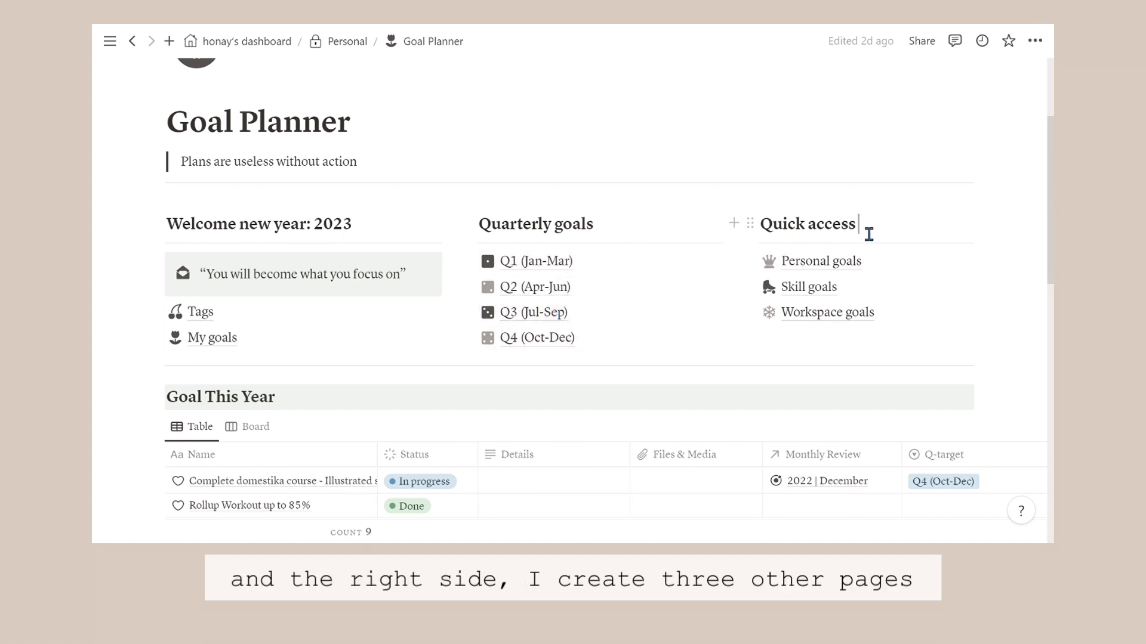
pyautogui.moveTo(868, 235); pyautogui.dragTo(763, 235)
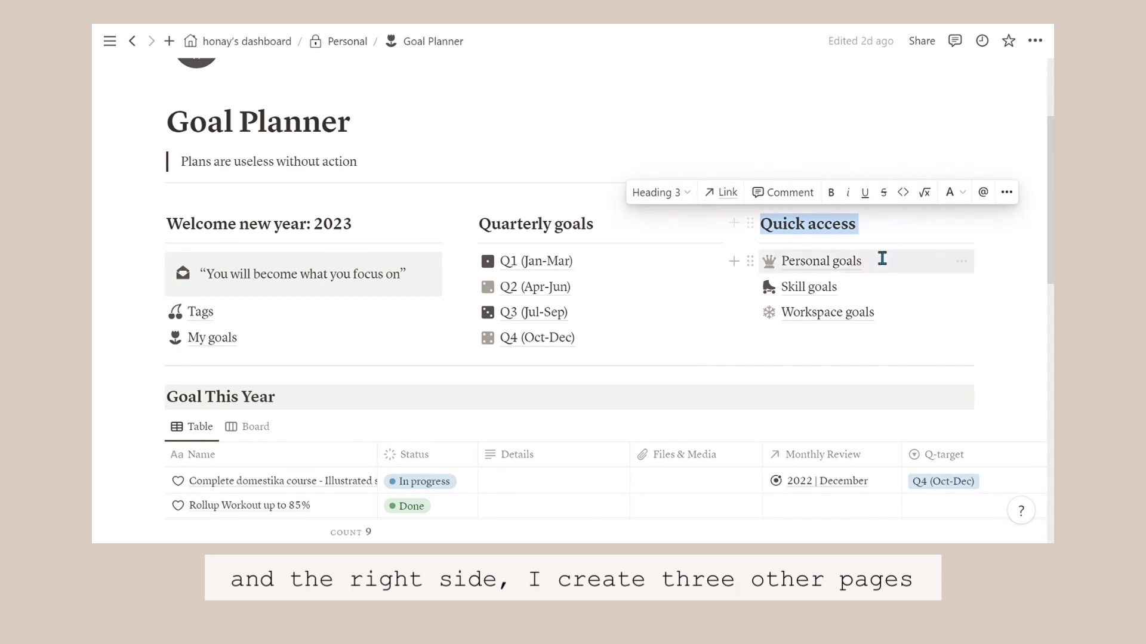
pyautogui.click(918, 240)
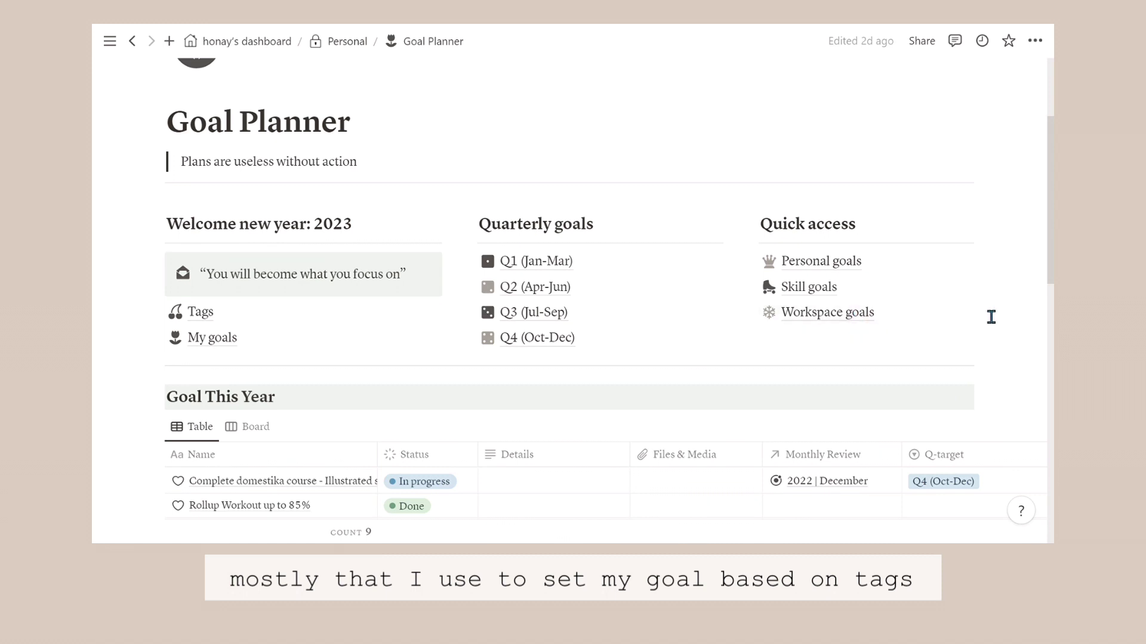
# Review the Goal This Year table and the 2022 Achievement table on the Goal Planner page.
pyautogui.scroll(-5, 1051, 187)
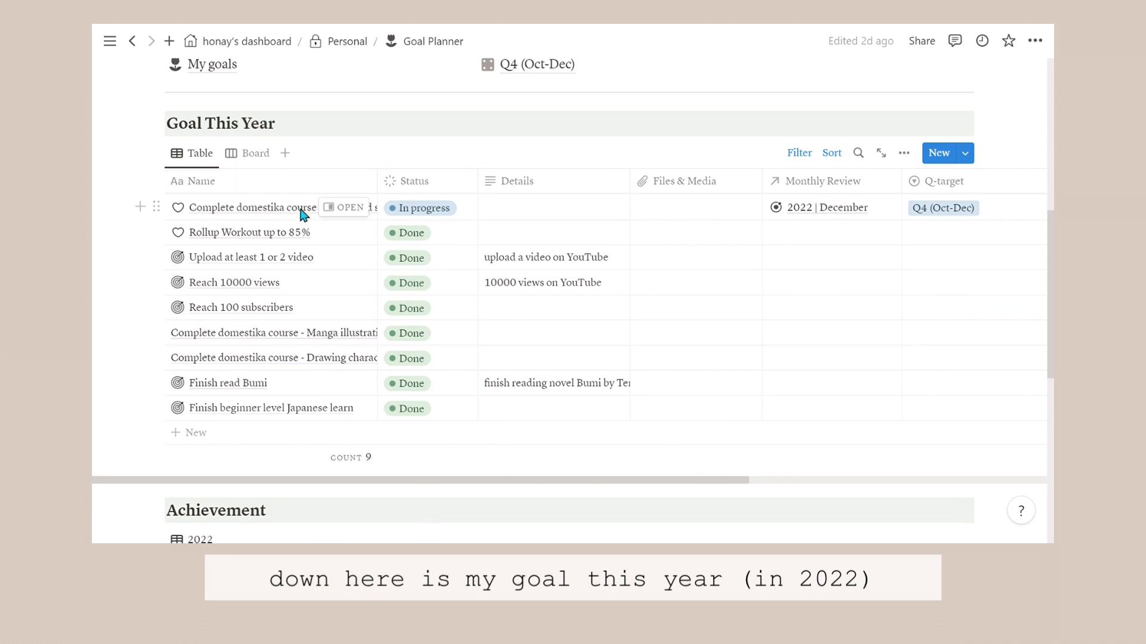
pyautogui.moveTo(294, 134); pyautogui.dragTo(170, 138)
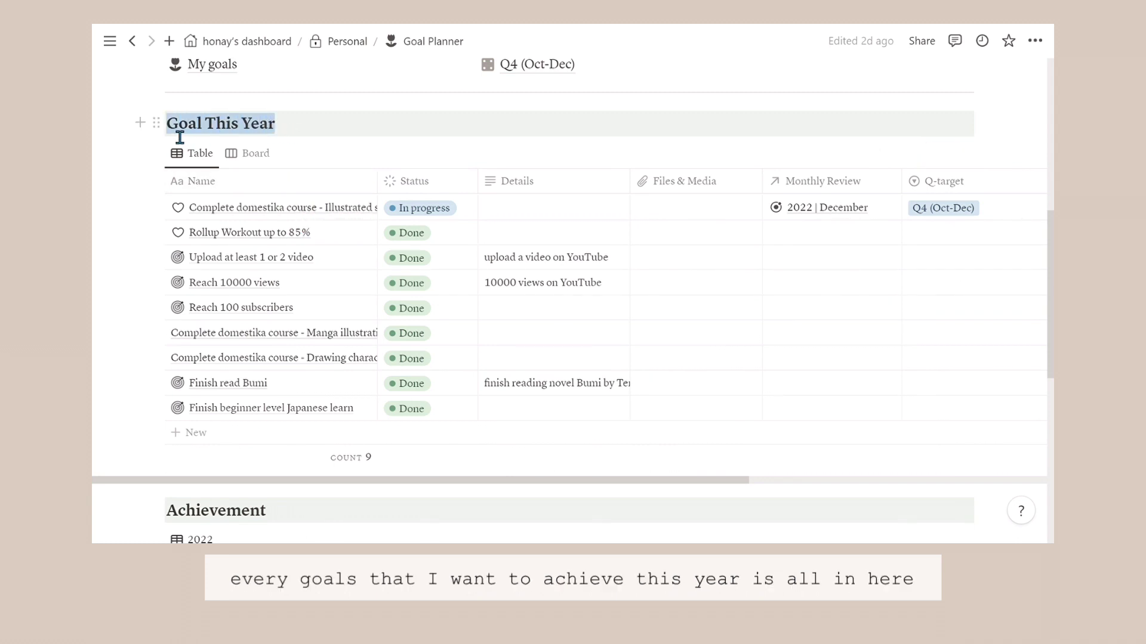
pyautogui.click(372, 139)
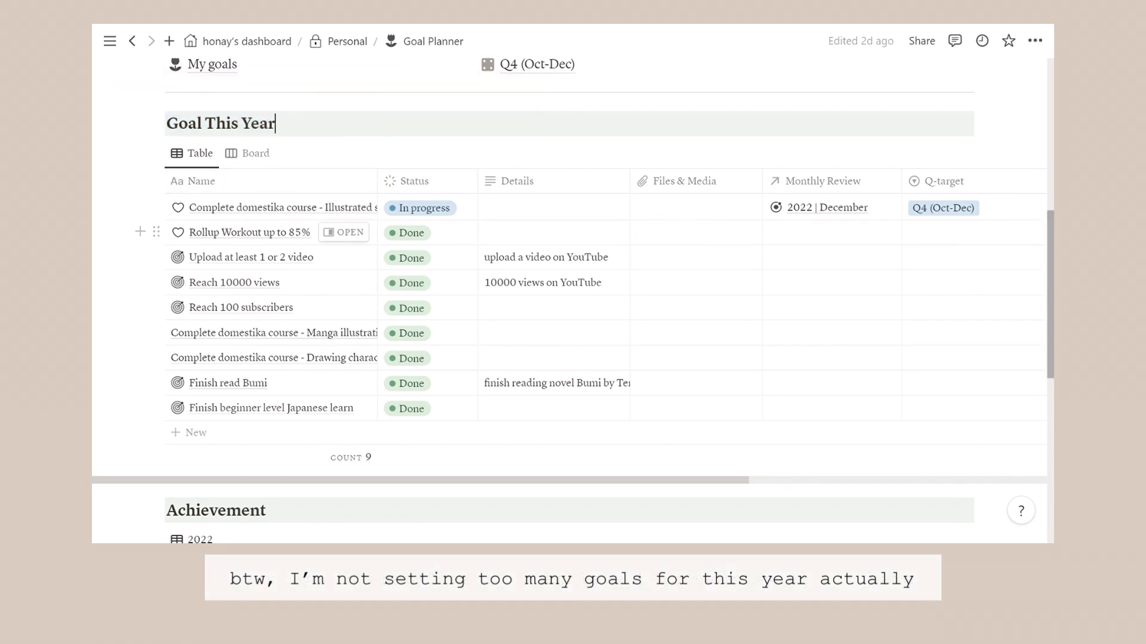
pyautogui.scroll(-6, 573, 298)
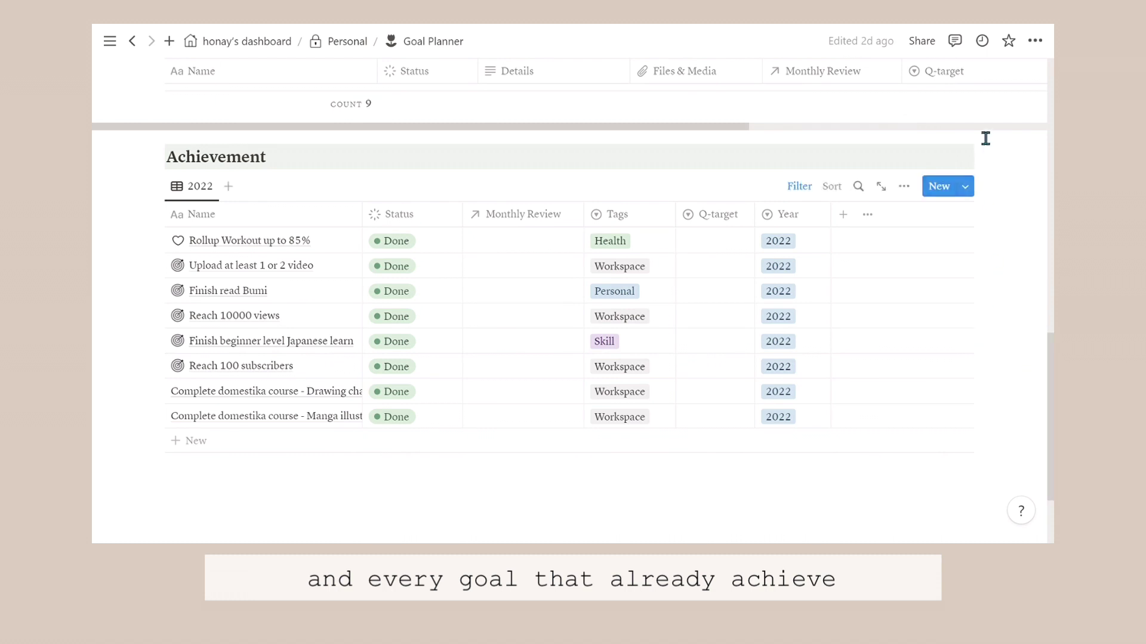
pyautogui.scroll(-1, 259, 83)
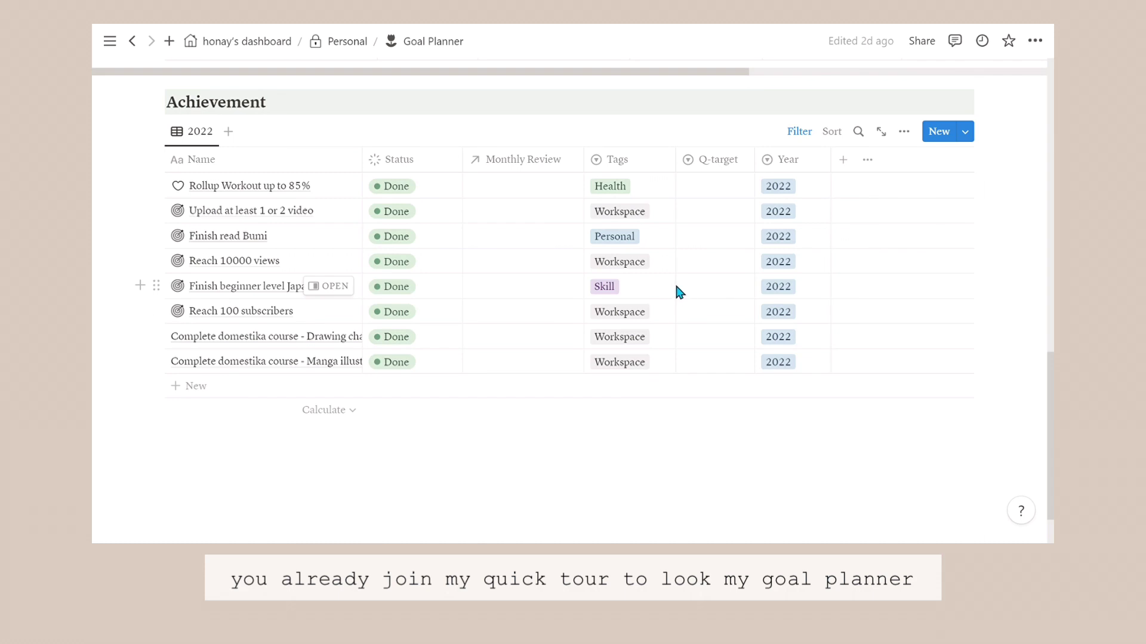
# Open the My goals database and show its "Rollup Workout up to 85%" goal in side peek.
pyautogui.scroll(7, 723, 340)
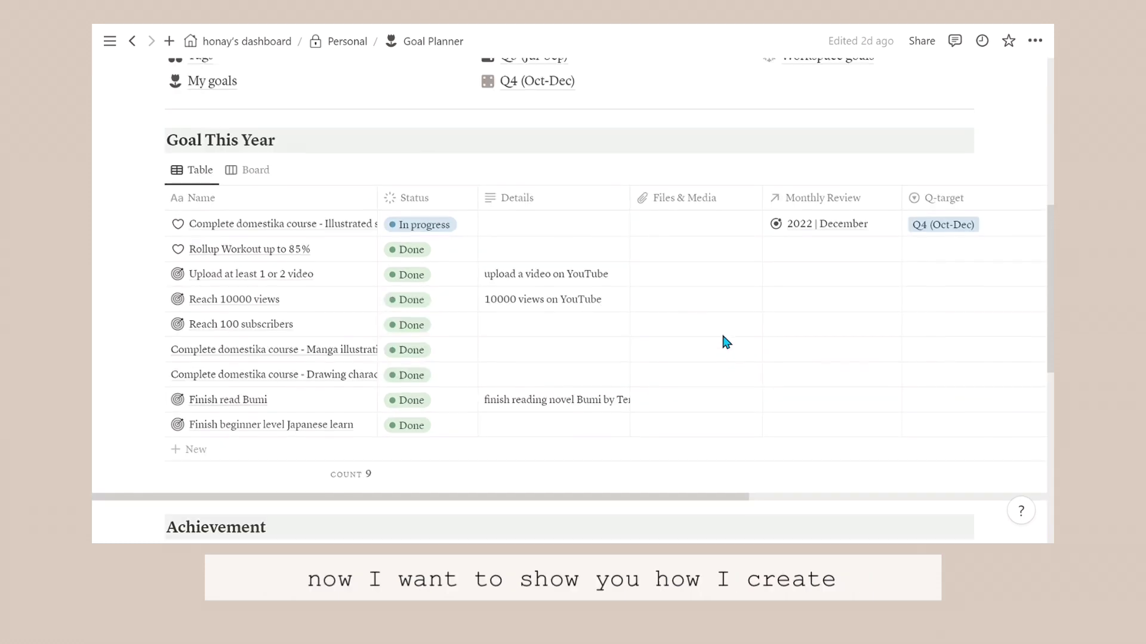
pyautogui.scroll(7, 726, 342)
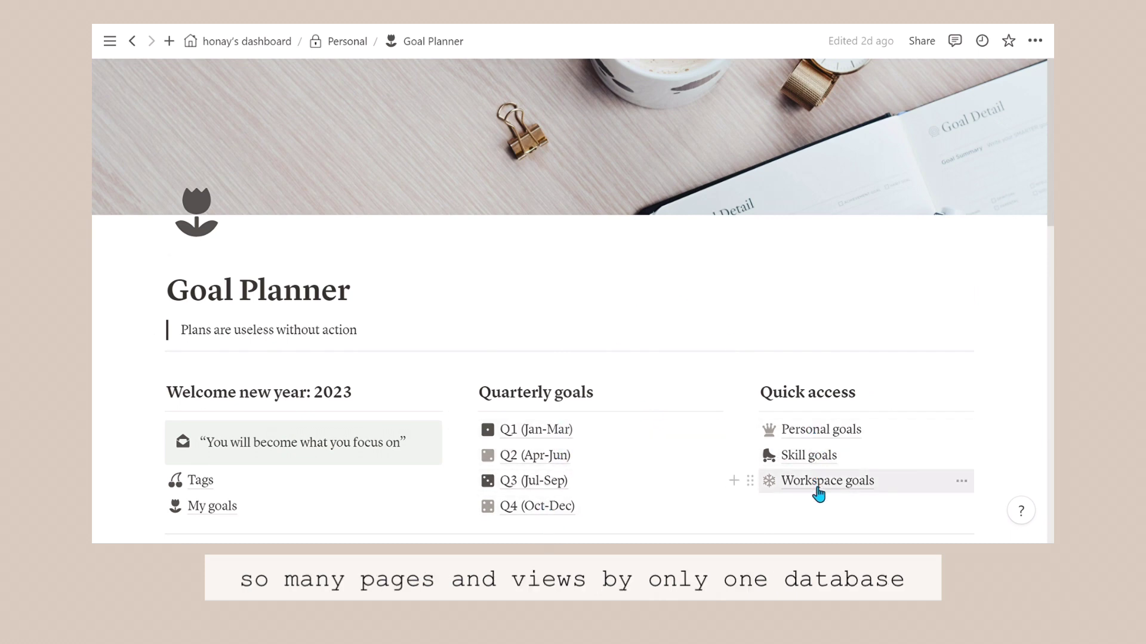
pyautogui.moveTo(1051, 192); pyautogui.dragTo(1052, 258)
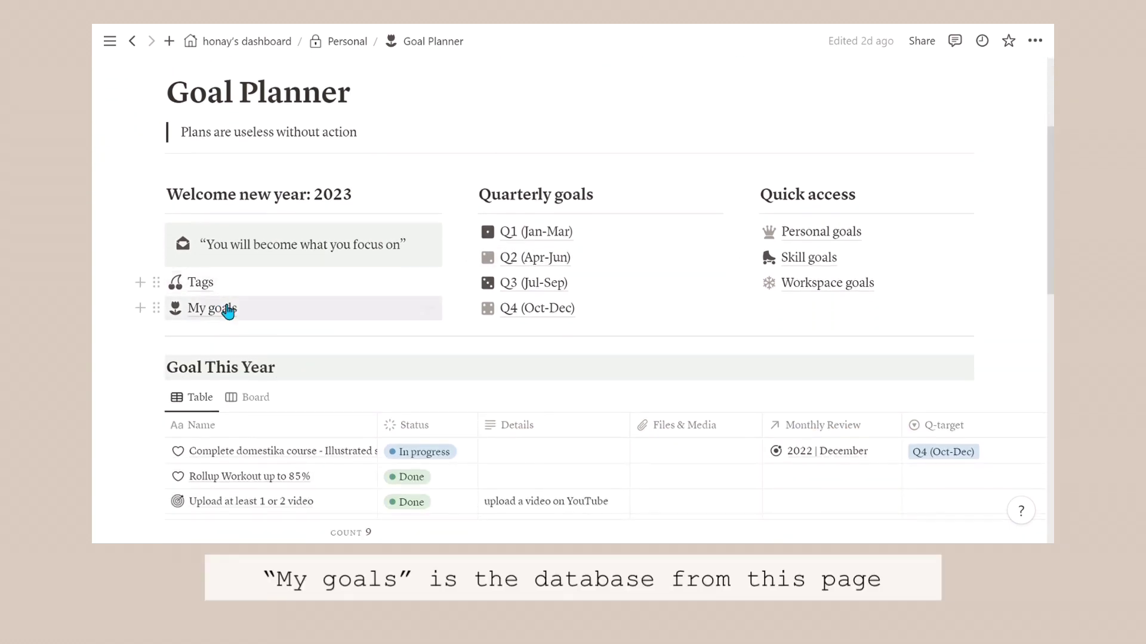
pyautogui.click(282, 311)
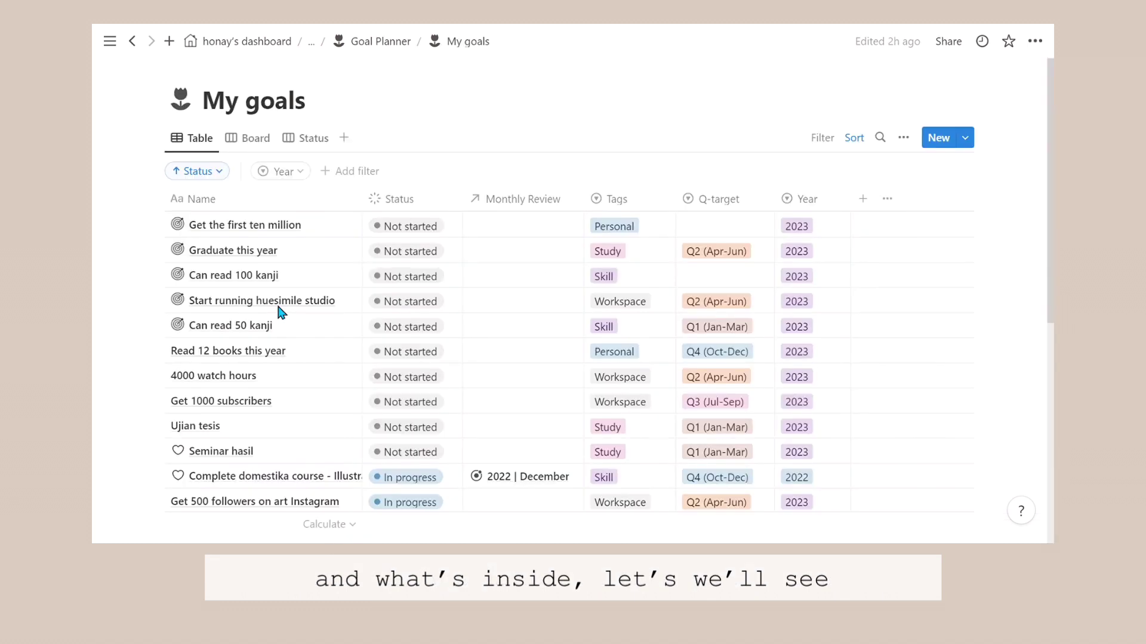
pyautogui.scroll(-6, 280, 310)
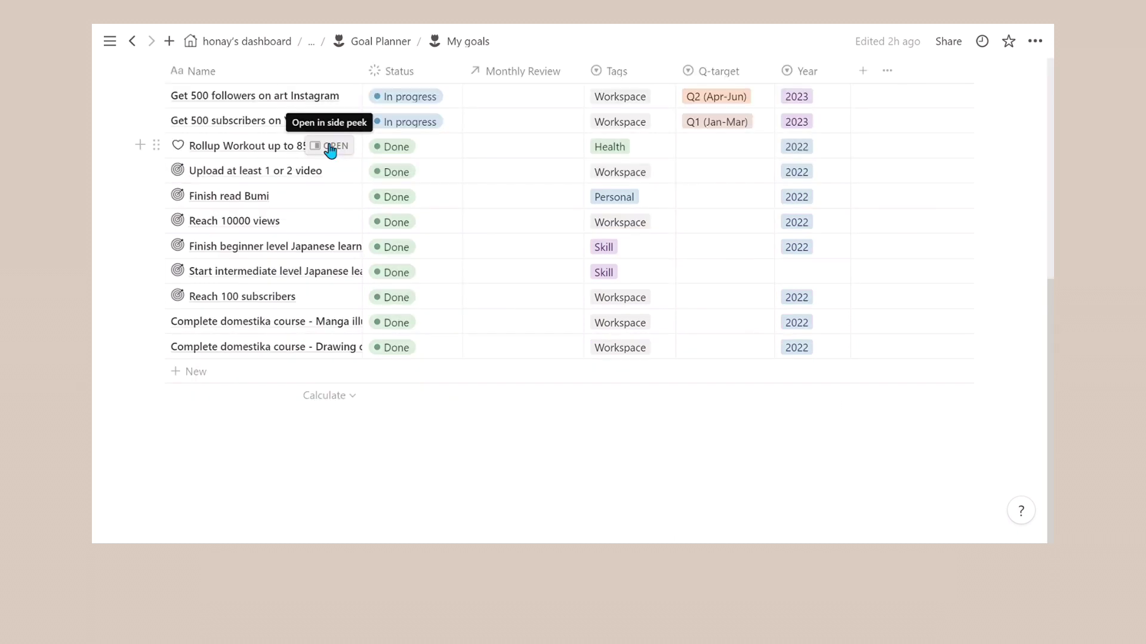
pyautogui.click(328, 147)
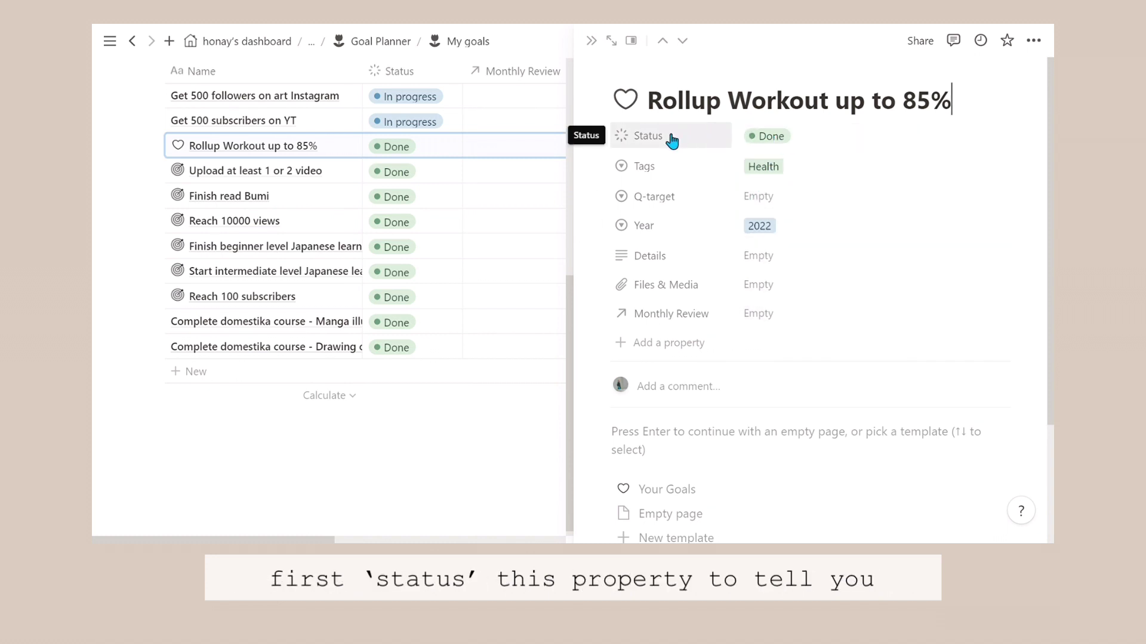
# Inspect the options available for the goal's Status and Tags properties without changing them.
pyautogui.click(831, 141)
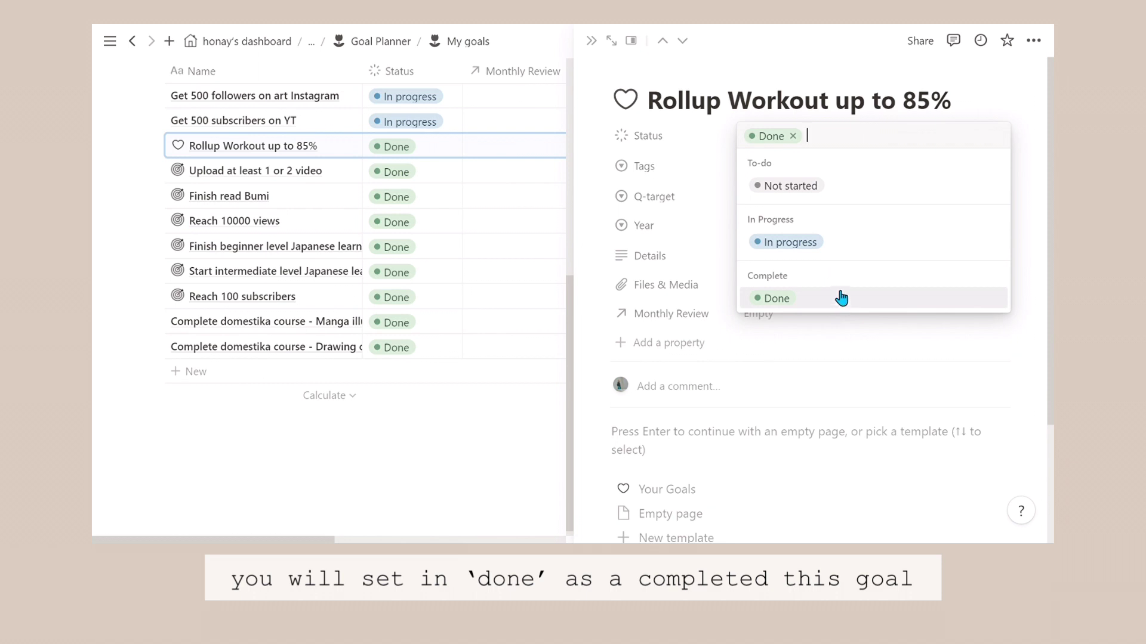
pyautogui.click(691, 167)
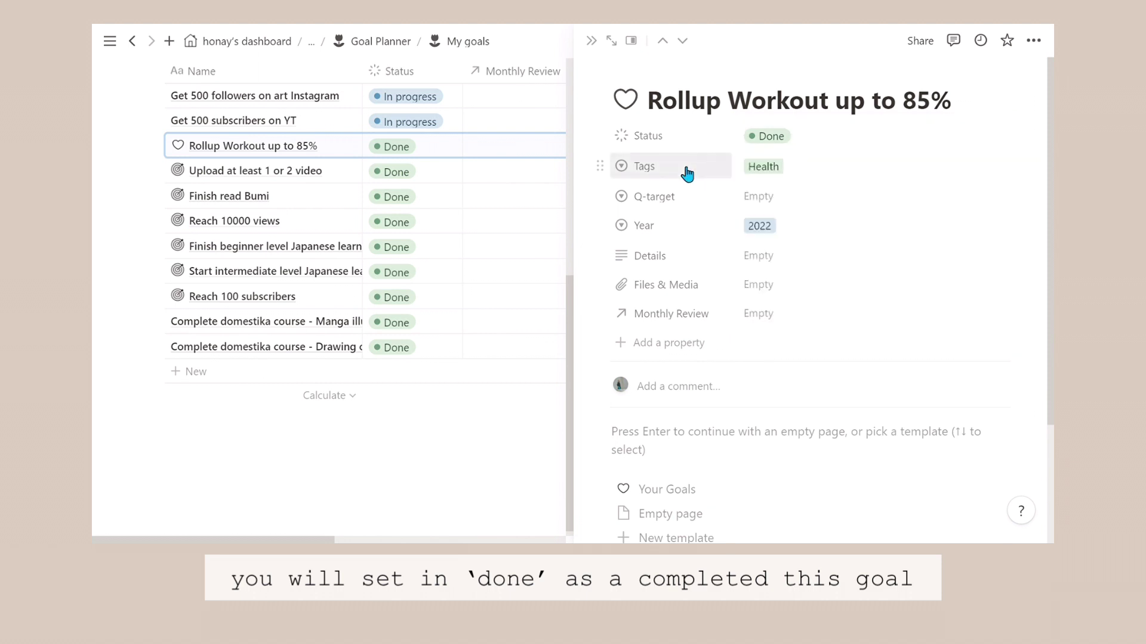
pyautogui.click(825, 176)
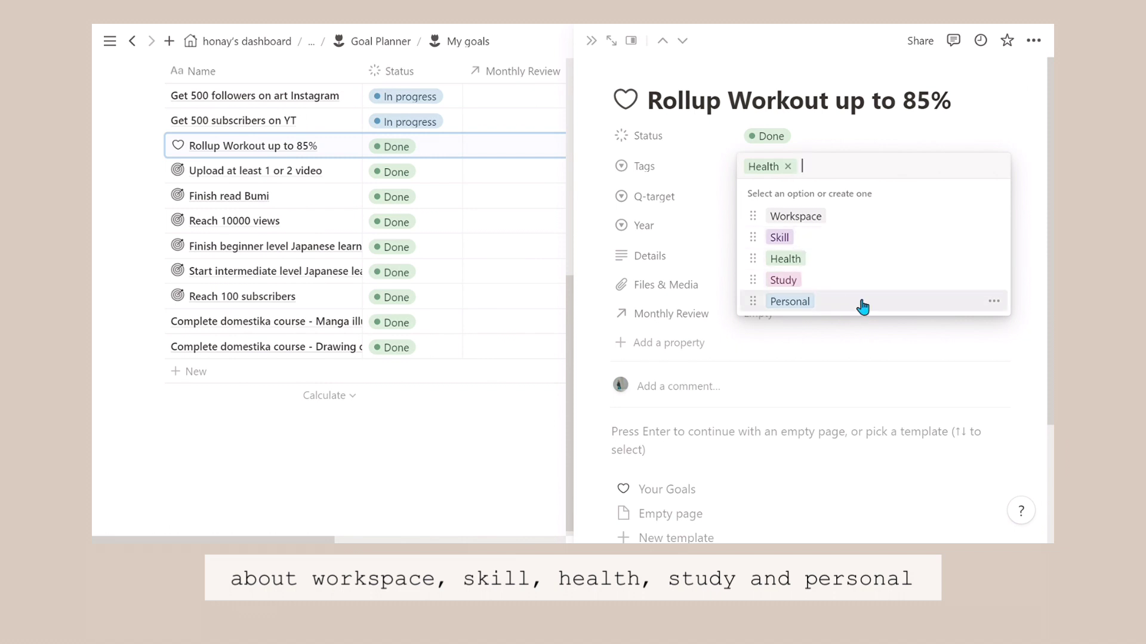
pyautogui.click(688, 197)
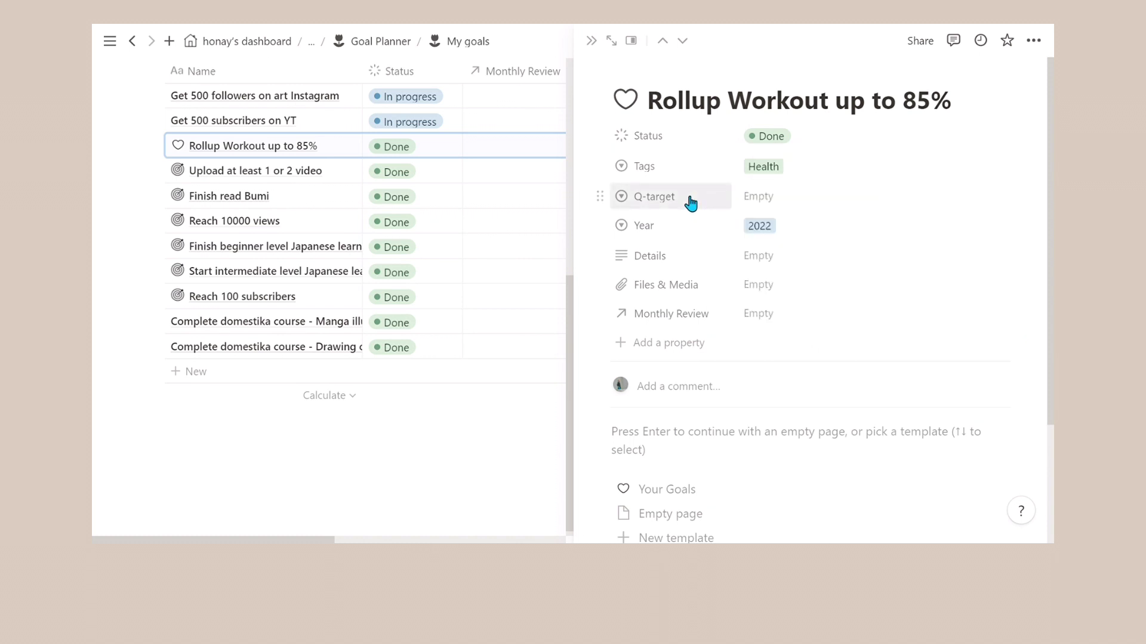
# Inspect the options available for the goal's Q-target and Year properties without changing them.
pyautogui.click(690, 203)
pyautogui.click(823, 207)
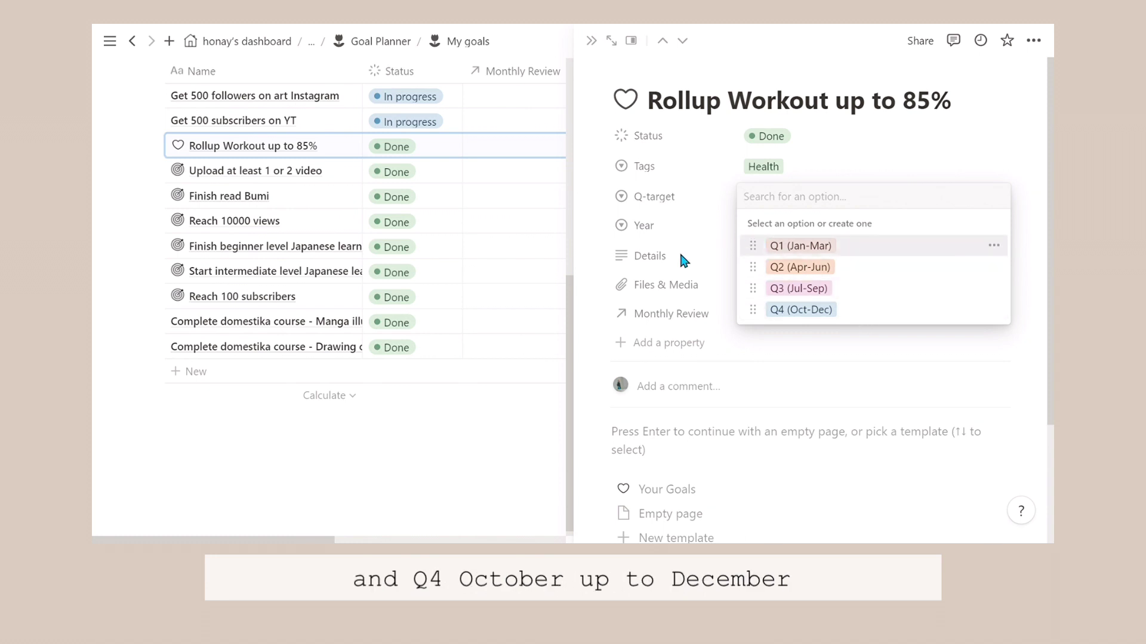
pyautogui.click(704, 193)
pyautogui.click(809, 234)
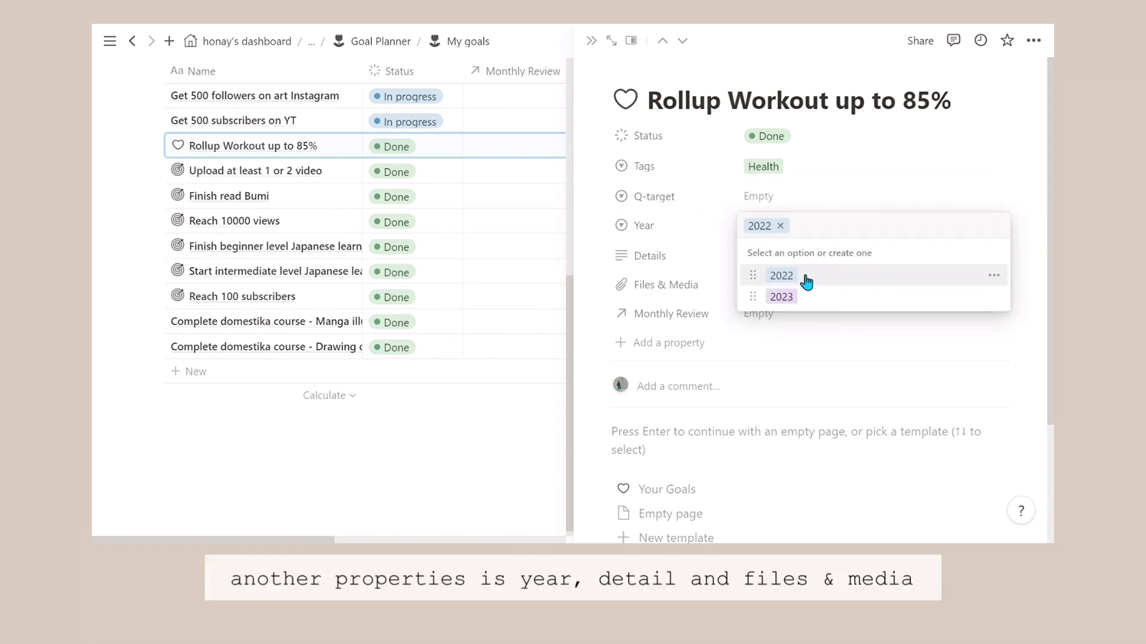
pyautogui.click(707, 277)
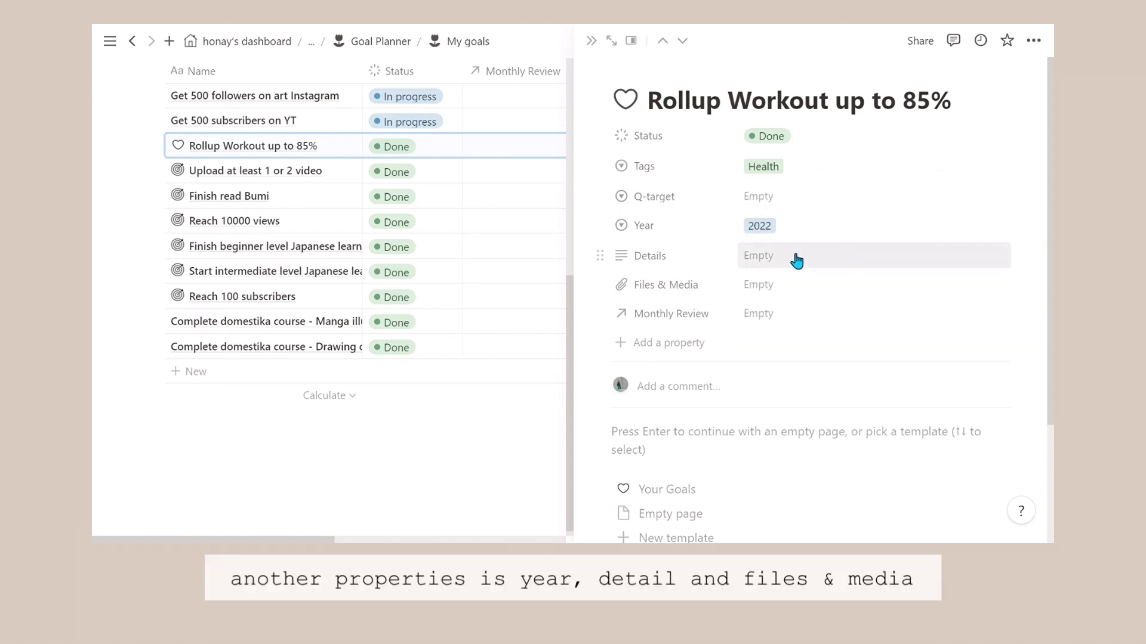
# Browse the pages that can be linked through the goal's Monthly Review relation.
pyautogui.click(797, 318)
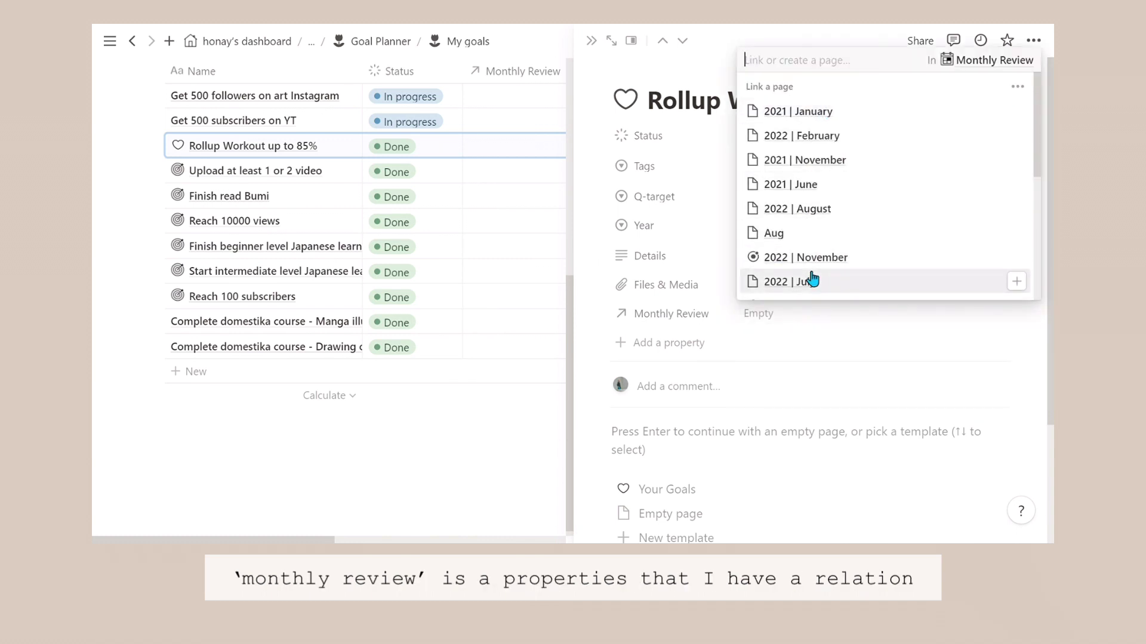
pyautogui.scroll(-10, 804, 218)
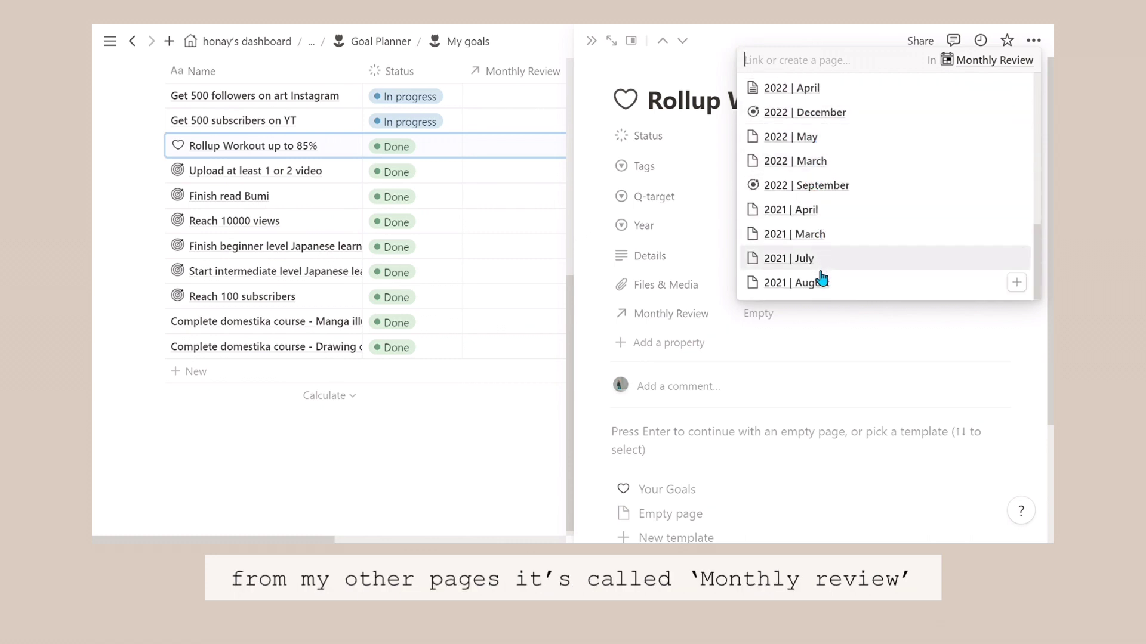
pyautogui.scroll(10, 811, 261)
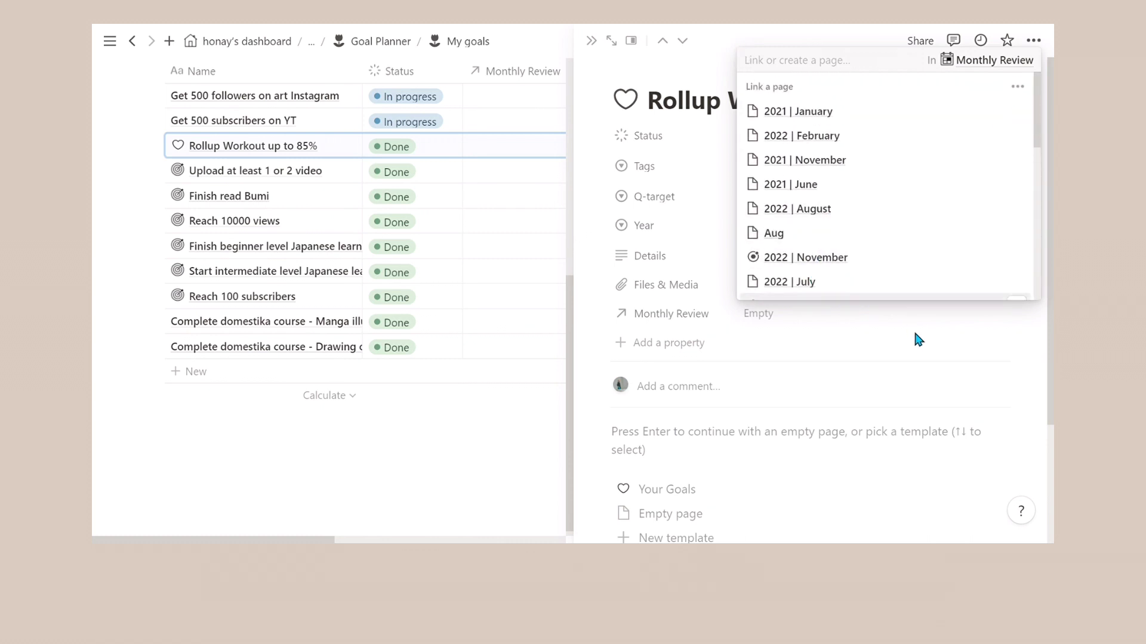
# Show the "Rollup Workout up to 85%" goal as a full page and open its "Your Goals" template for editing.
pyautogui.click(976, 352)
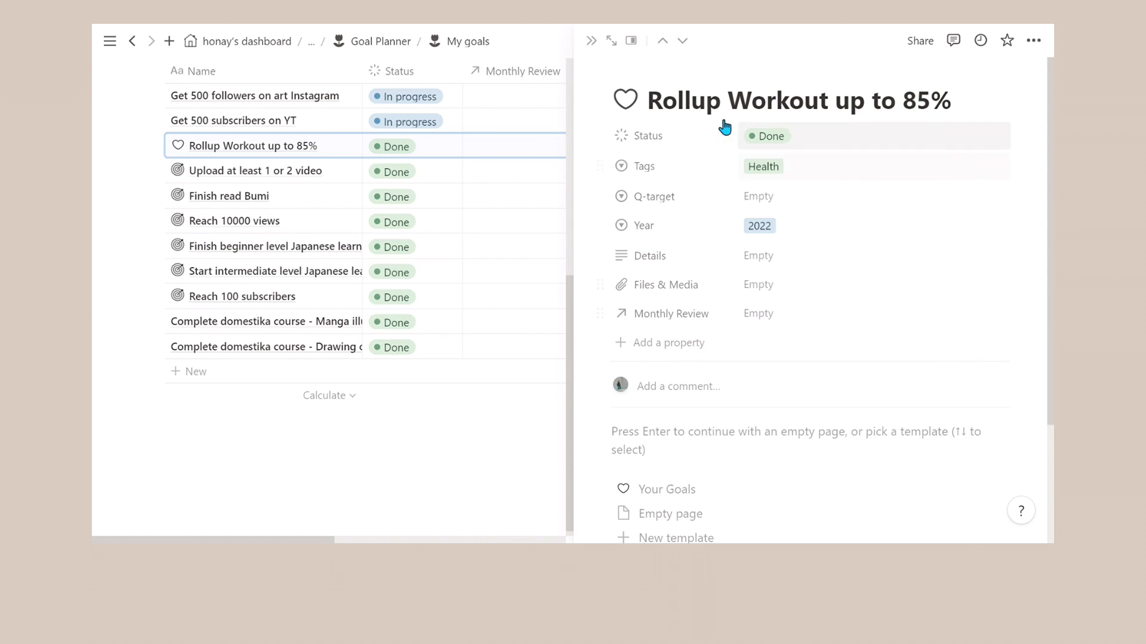
pyautogui.click(615, 40)
pyautogui.scroll(-5, 680, 233)
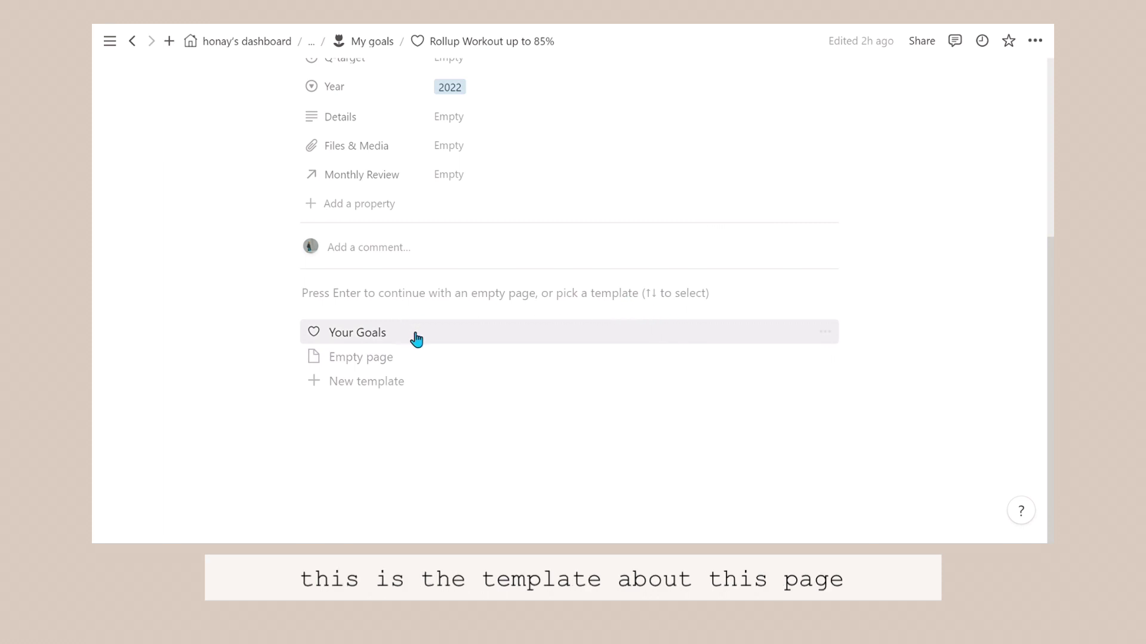
pyautogui.click(830, 336)
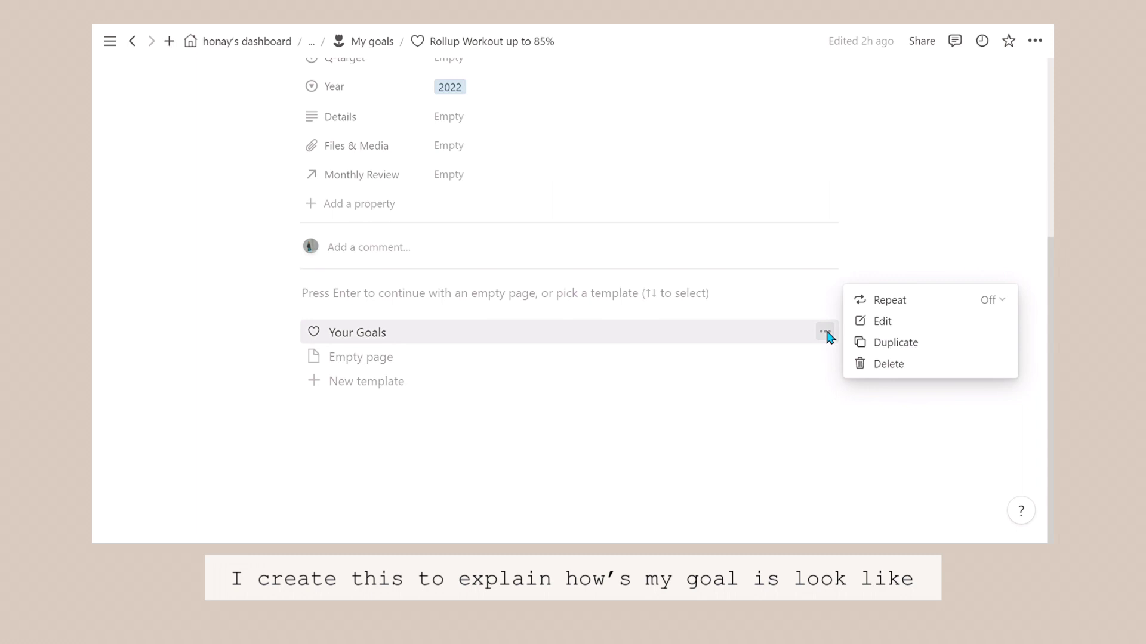
pyautogui.click(886, 321)
pyautogui.scroll(-5, 647, 285)
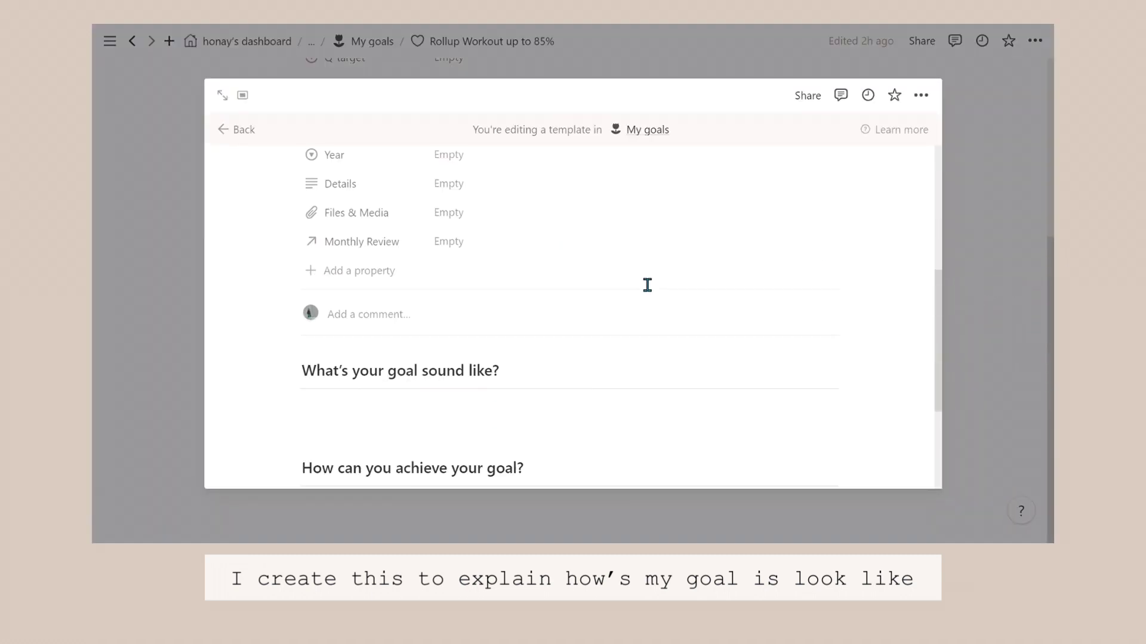
pyautogui.moveTo(938, 312); pyautogui.dragTo(935, 380)
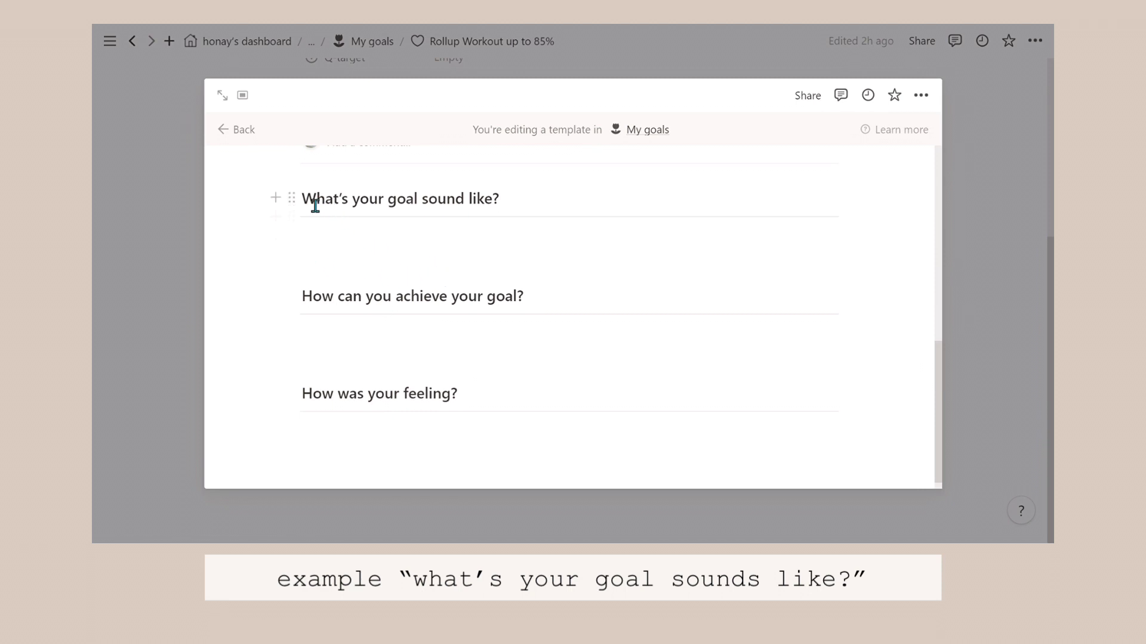
# Review the template's three question headings on how the goal sounds, how to achieve it and how it felt.
pyautogui.moveTo(315, 209); pyautogui.dragTo(532, 204)
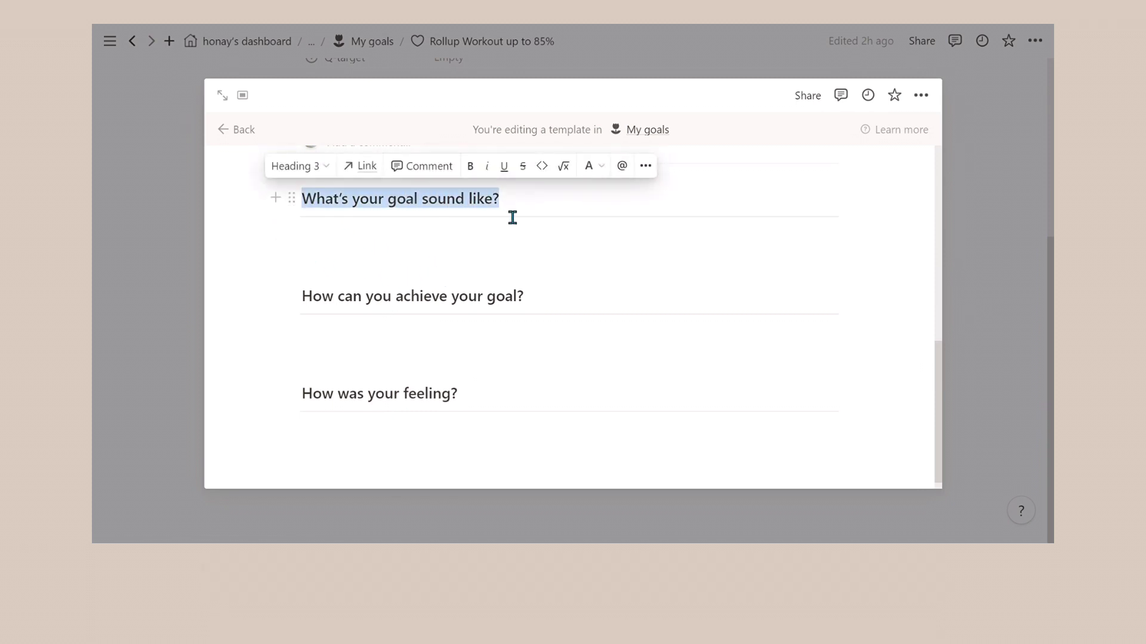
pyautogui.click(525, 210)
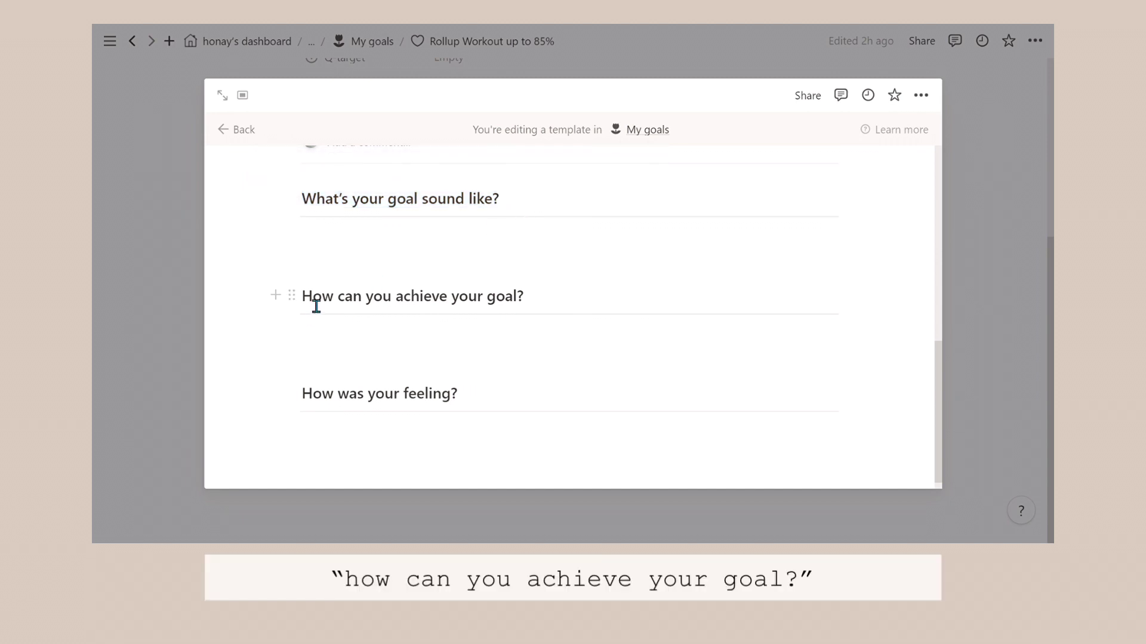
pyautogui.moveTo(312, 302); pyautogui.dragTo(553, 308)
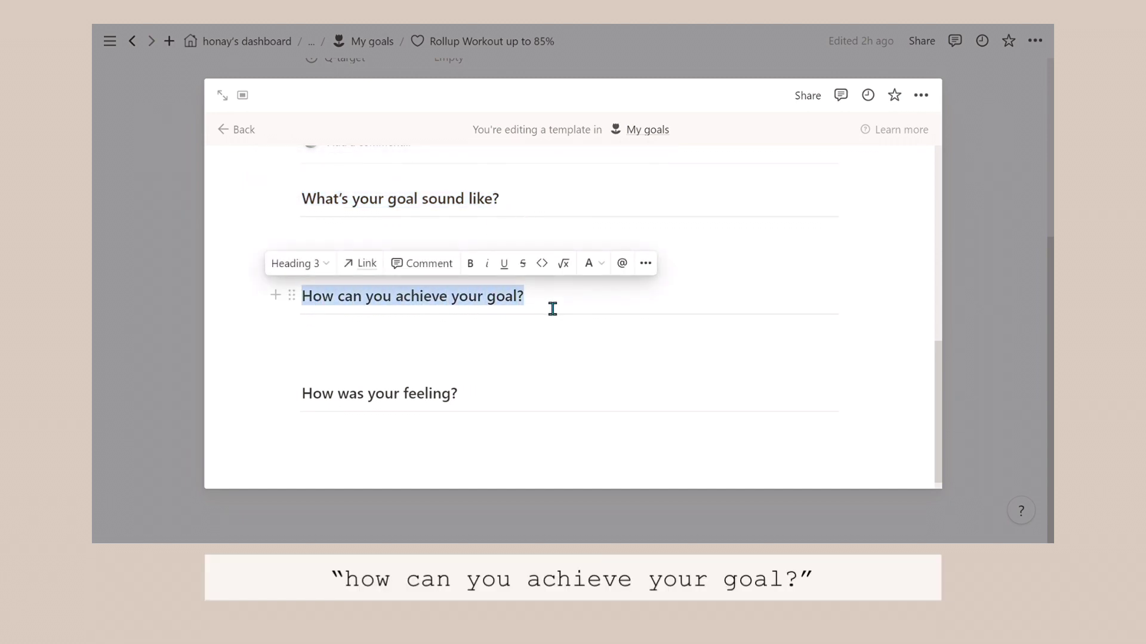
pyautogui.click(553, 309)
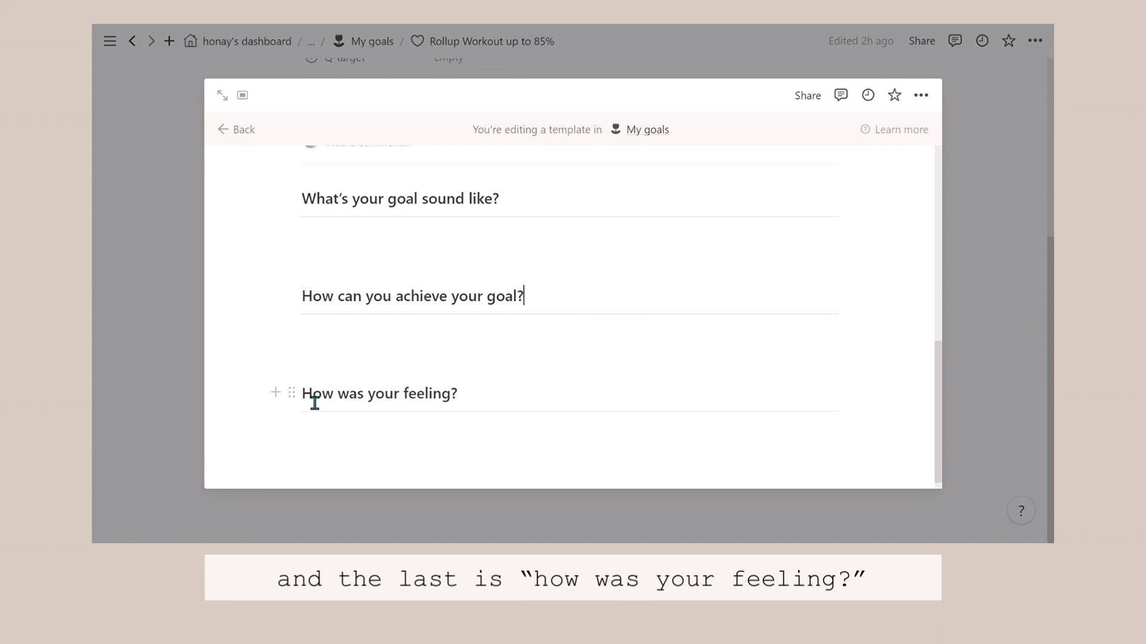
pyautogui.moveTo(312, 401); pyautogui.dragTo(496, 404)
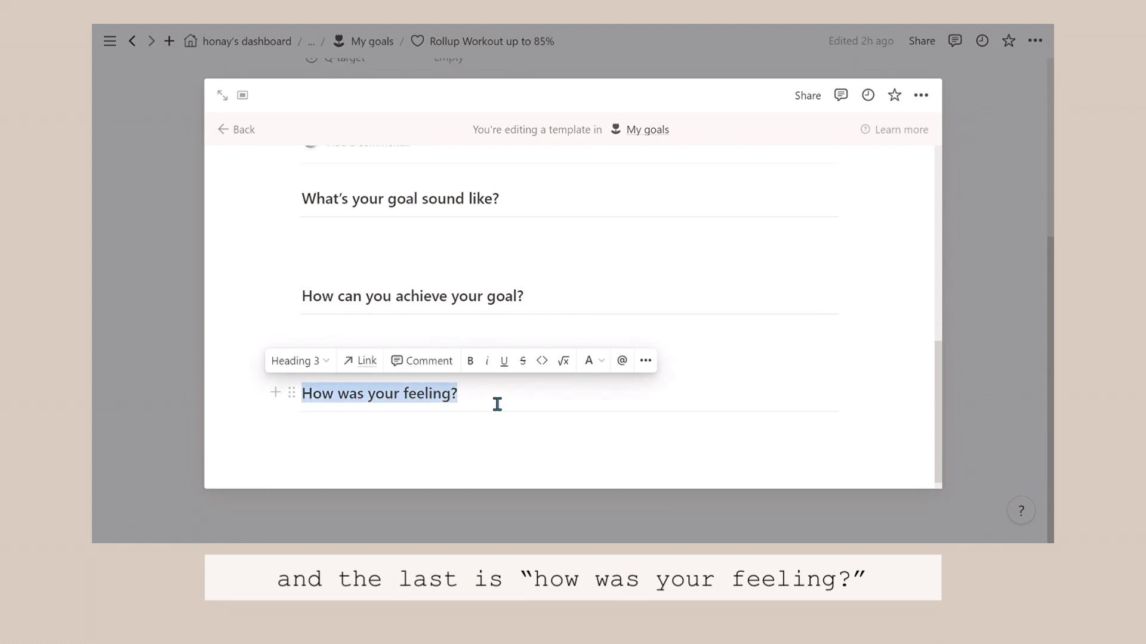
pyautogui.click(497, 404)
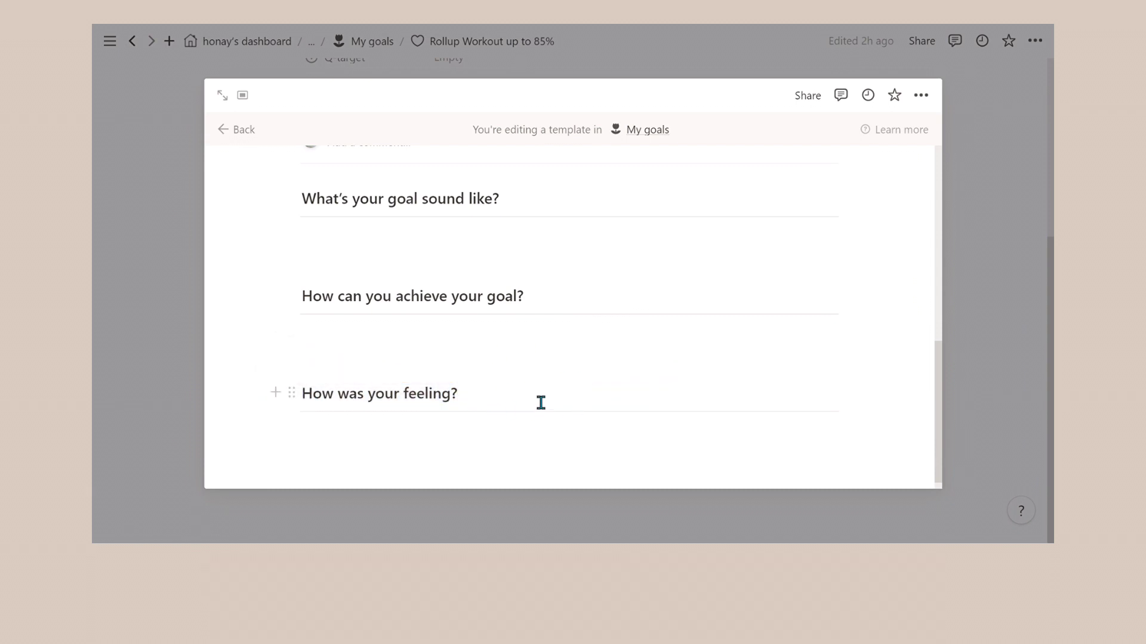
pyautogui.scroll(-1, 551, 395)
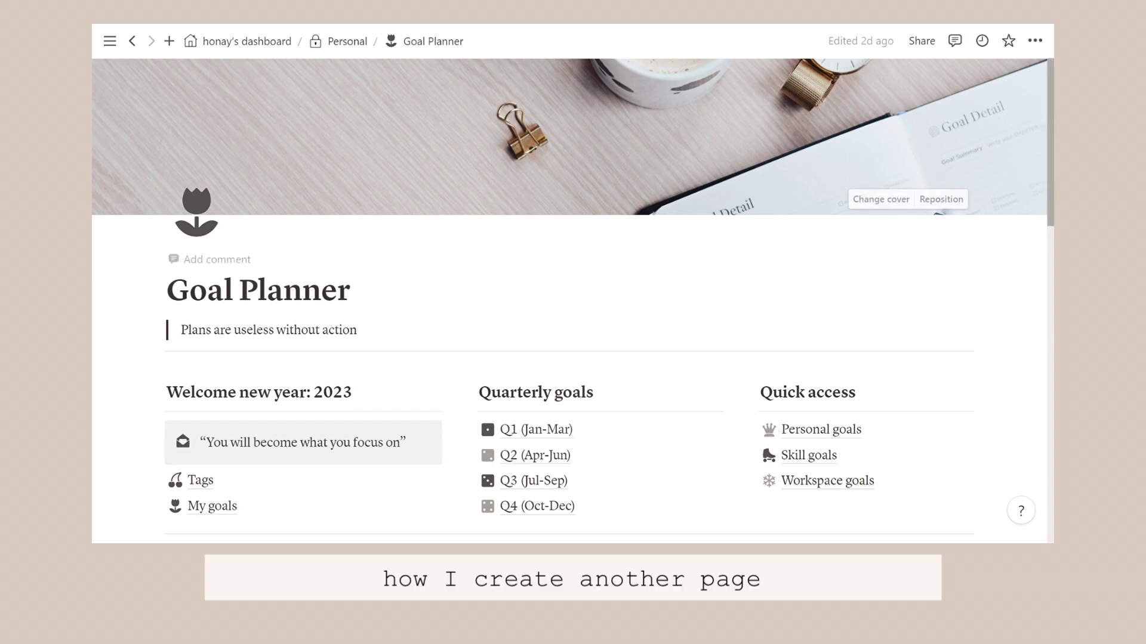
# Add a "Health goals" line below Workspace goals under Quick access on the Goal Planner and turn it into a page.
pyautogui.scroll(-3, 689, 176)
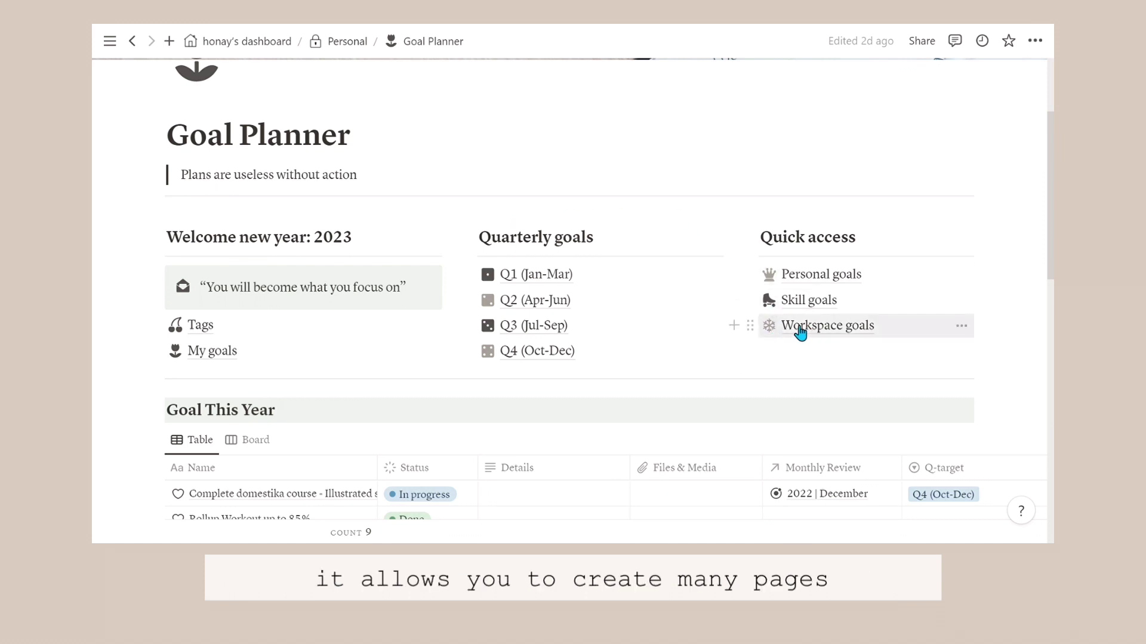
pyautogui.click(809, 363)
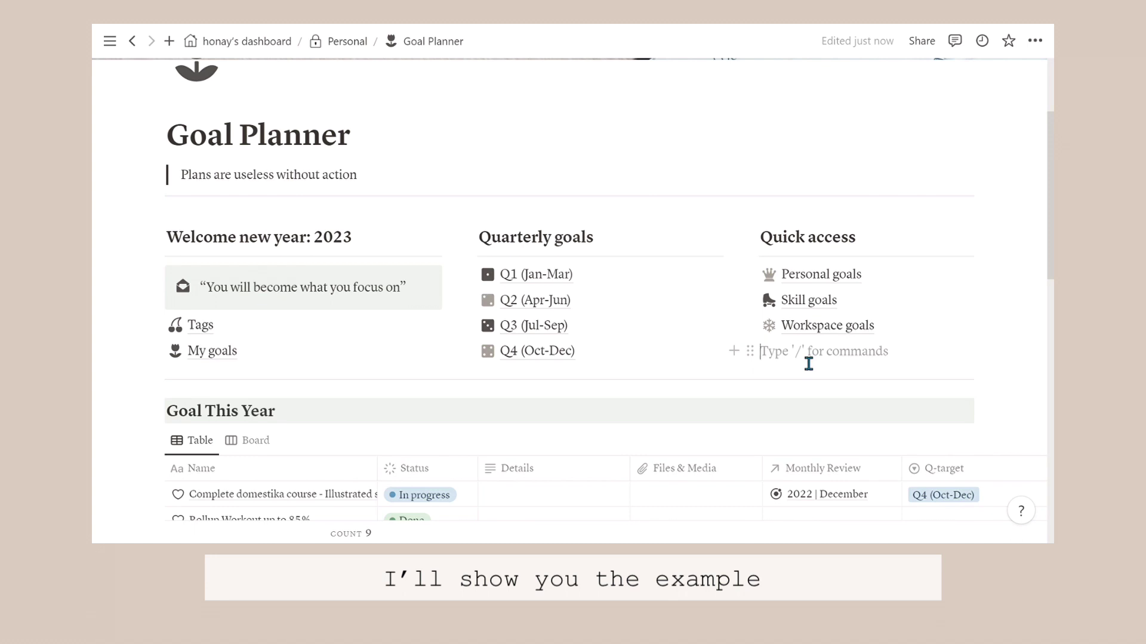
pyautogui.write('Health goals')
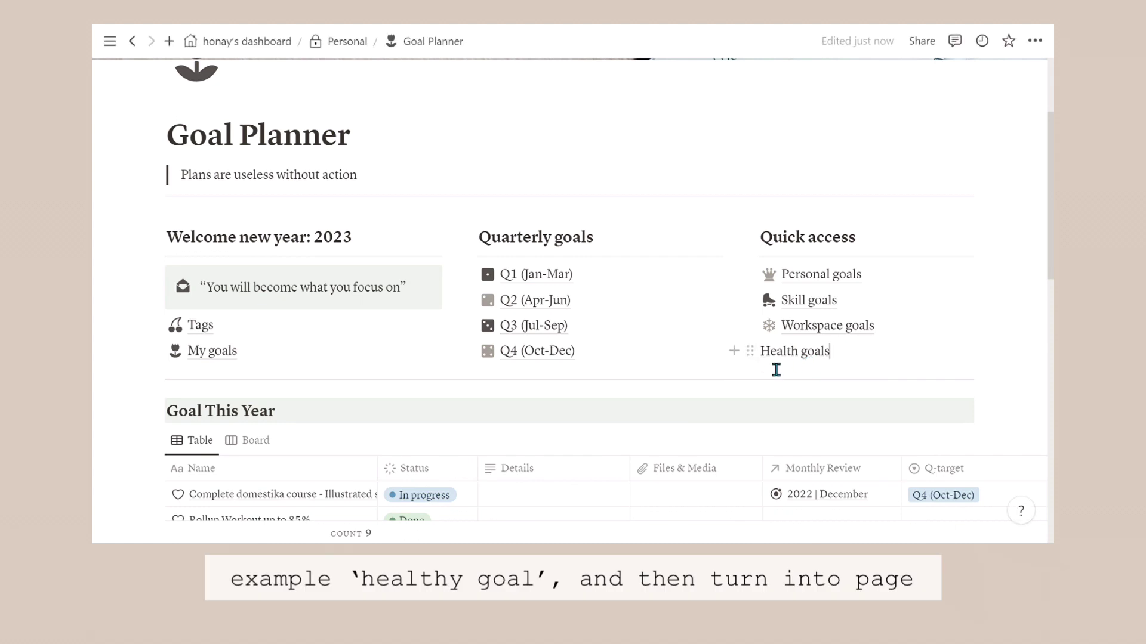
pyautogui.write('/page')
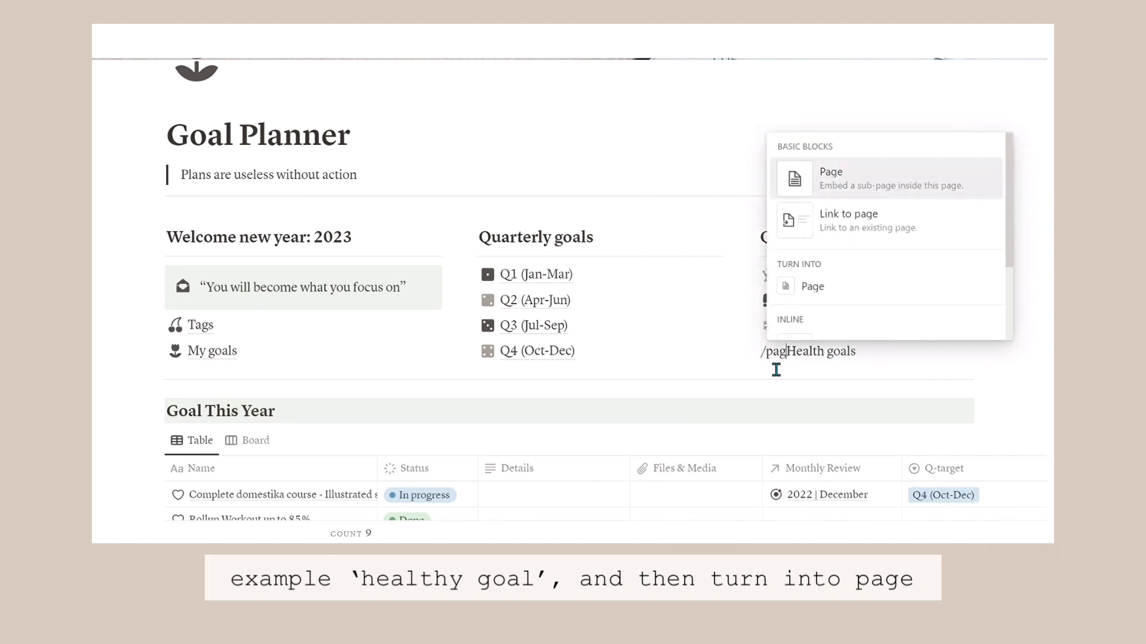
pyautogui.click(859, 287)
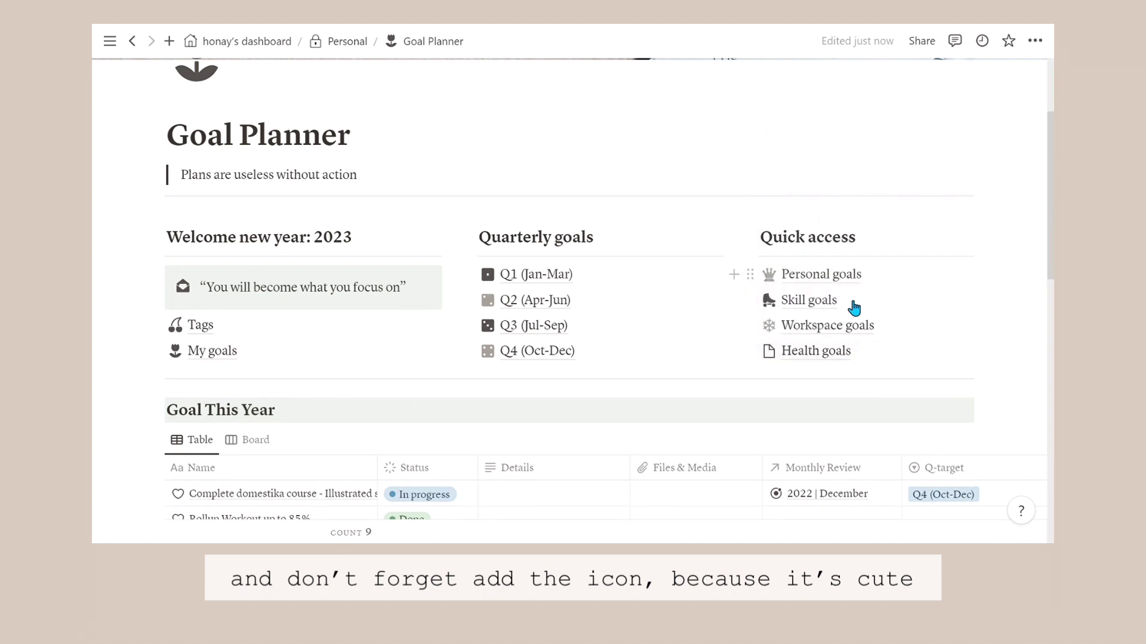
# Find a health icon with "heal" and give the Health goals page the dark grey heartbeat heart icon.
pyautogui.click(770, 352)
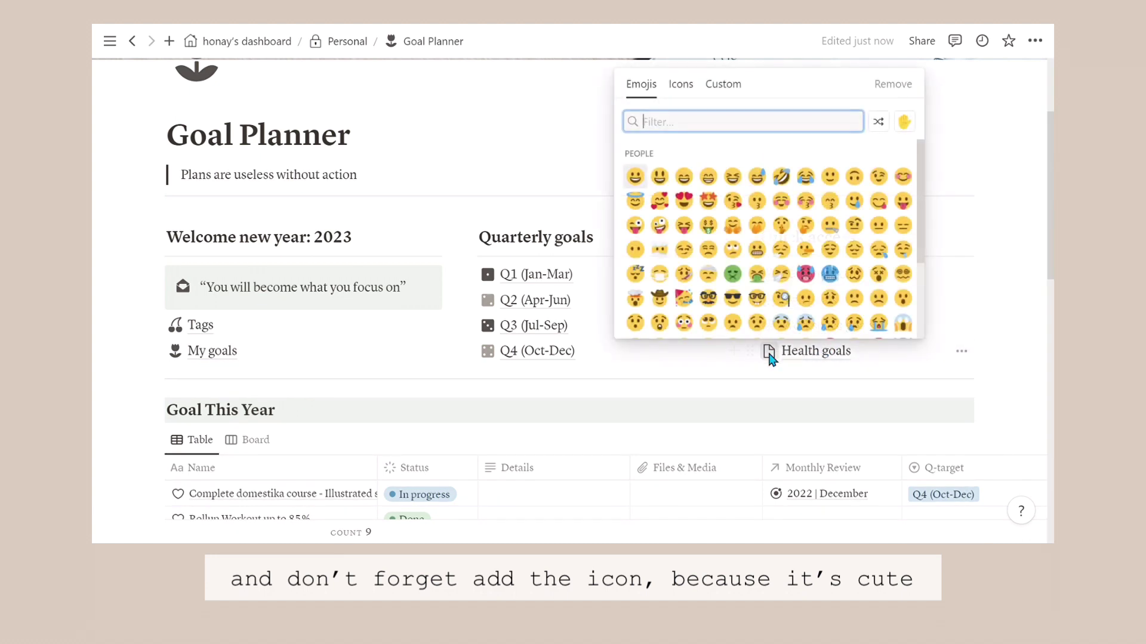
pyautogui.click(682, 87)
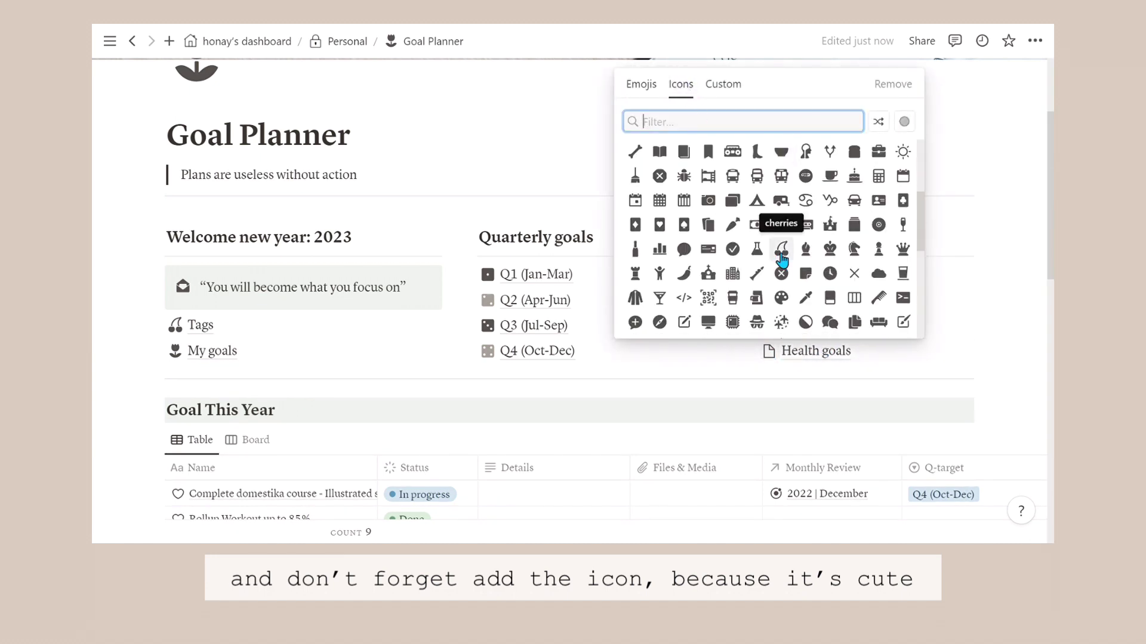
pyautogui.write('he')
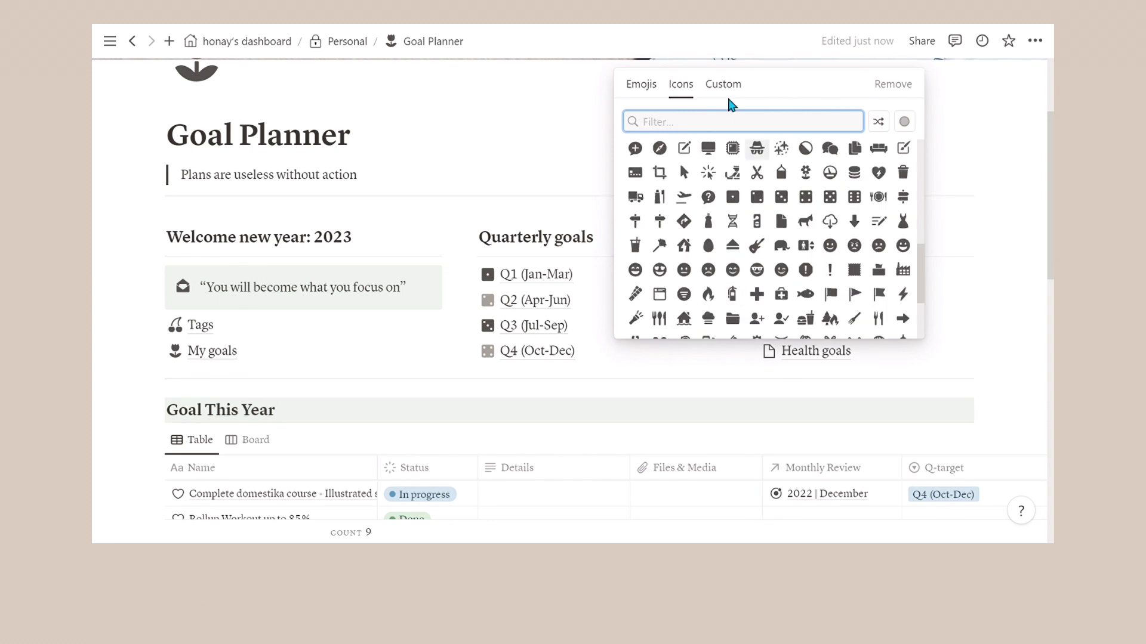
pyautogui.write('al')
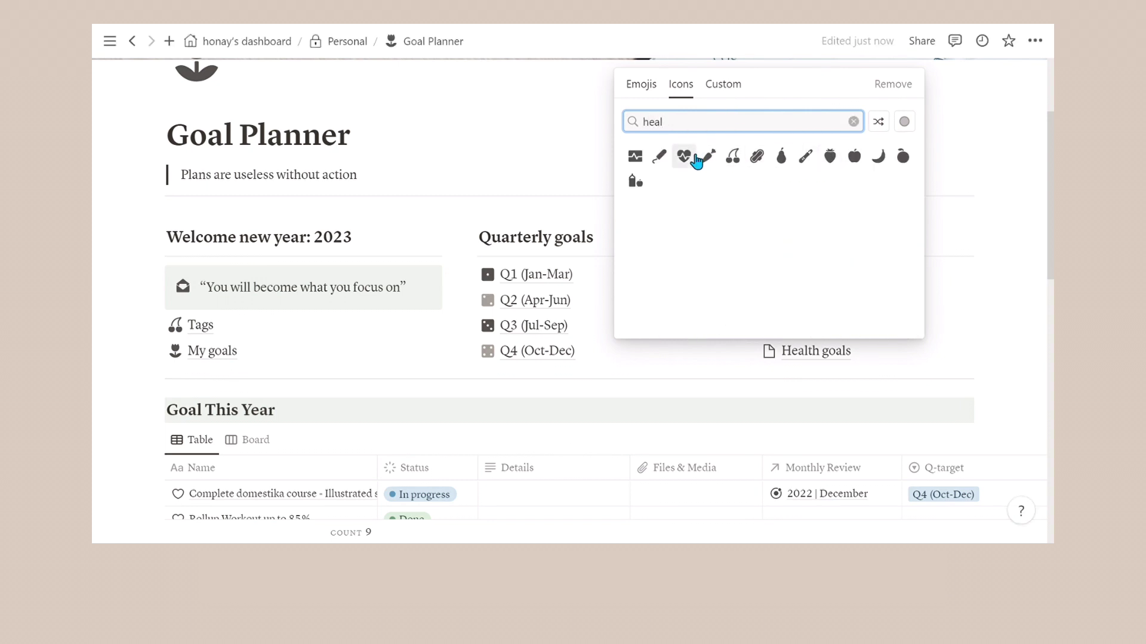
pyautogui.moveTo(685, 158)
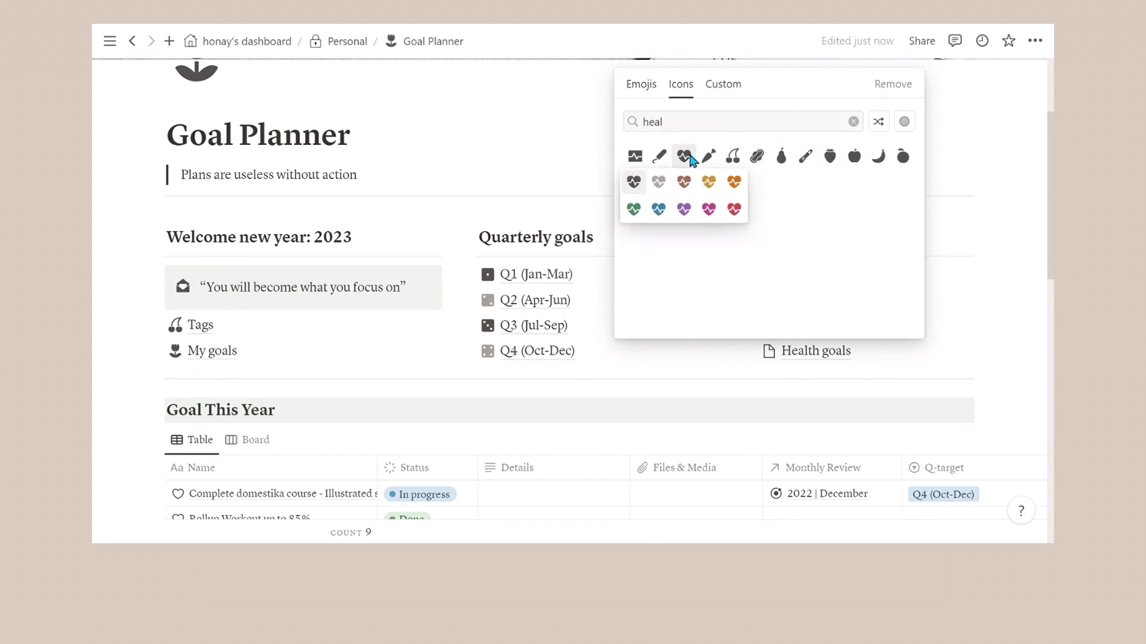
pyautogui.click(633, 182)
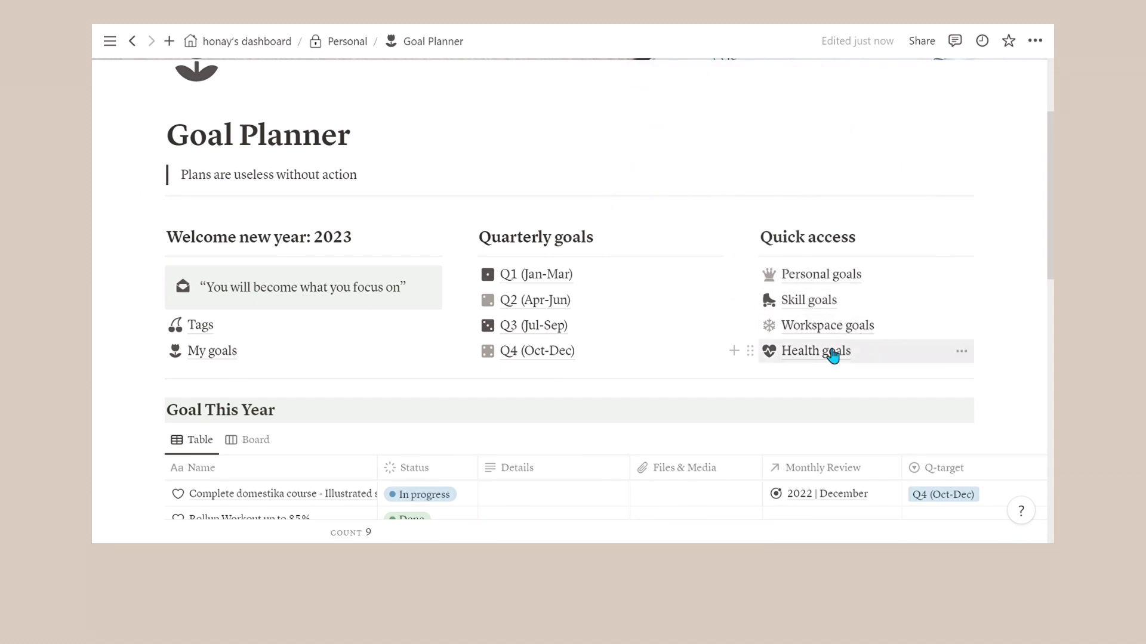
# Open Health goals as an empty page and insert a linked view of the My goals database, copying its Table view.
pyautogui.click(834, 356)
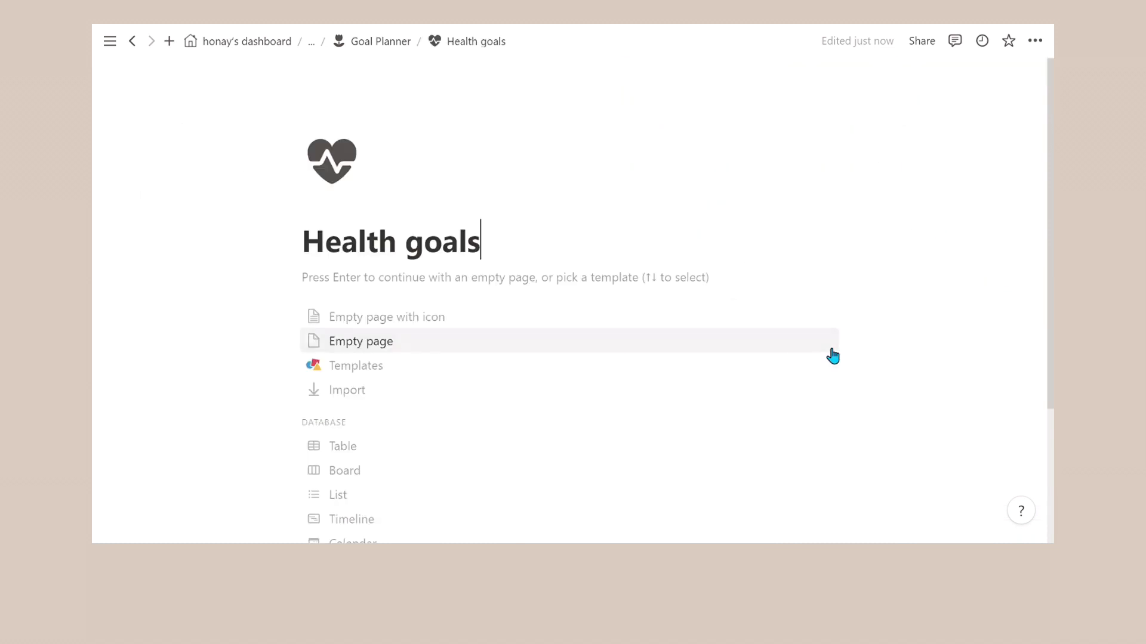
pyautogui.click(492, 348)
pyautogui.press('Return')
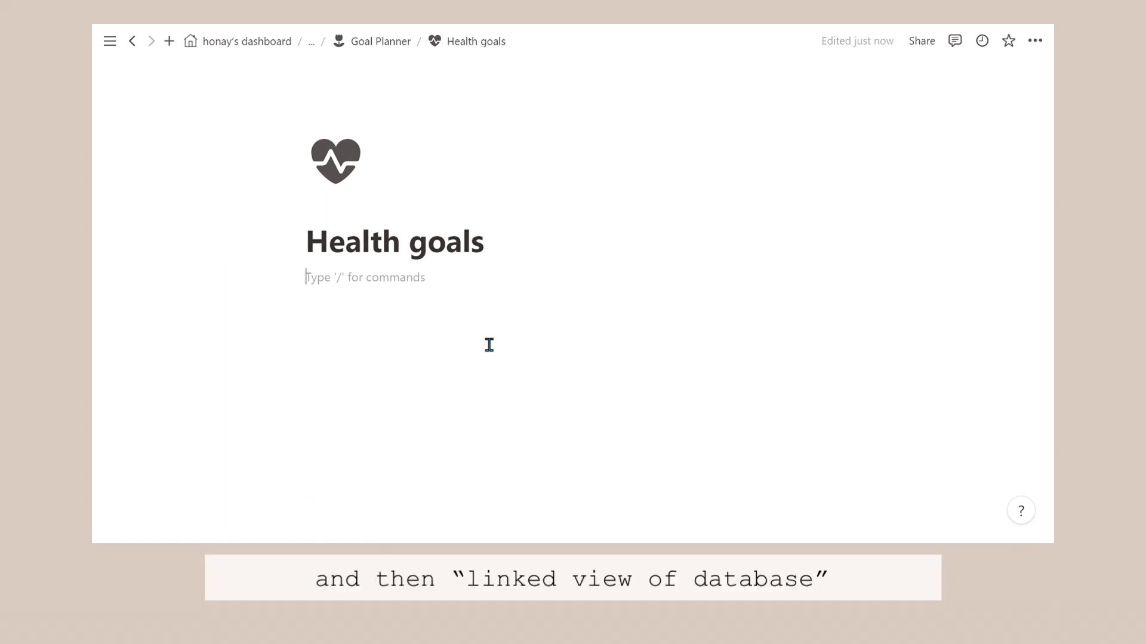
pyautogui.write('/linked')
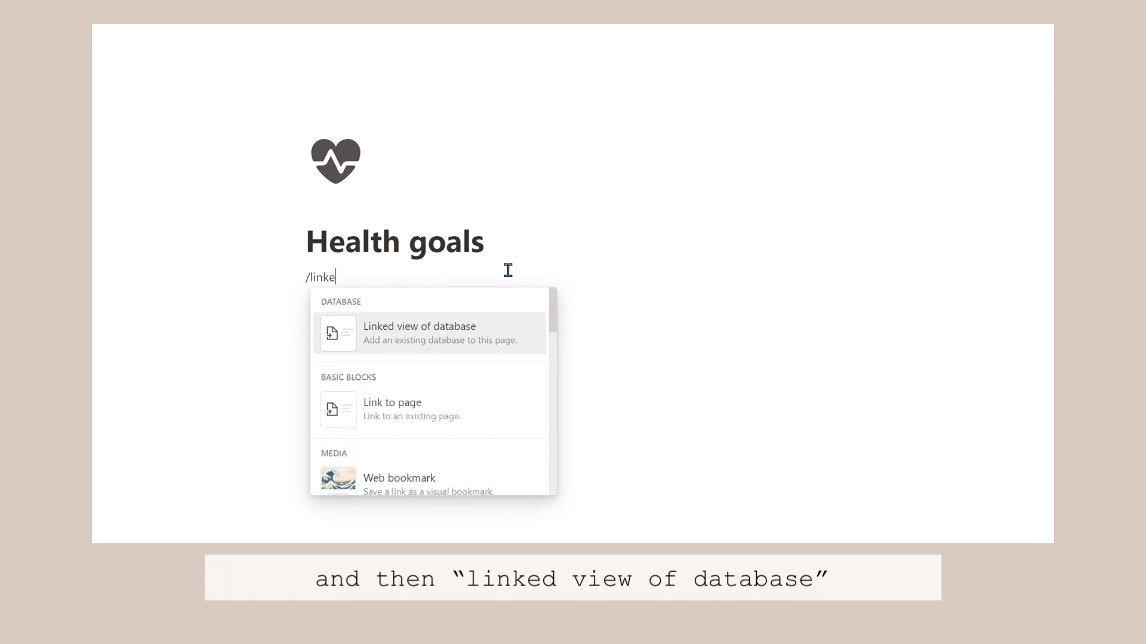
pyautogui.click(482, 332)
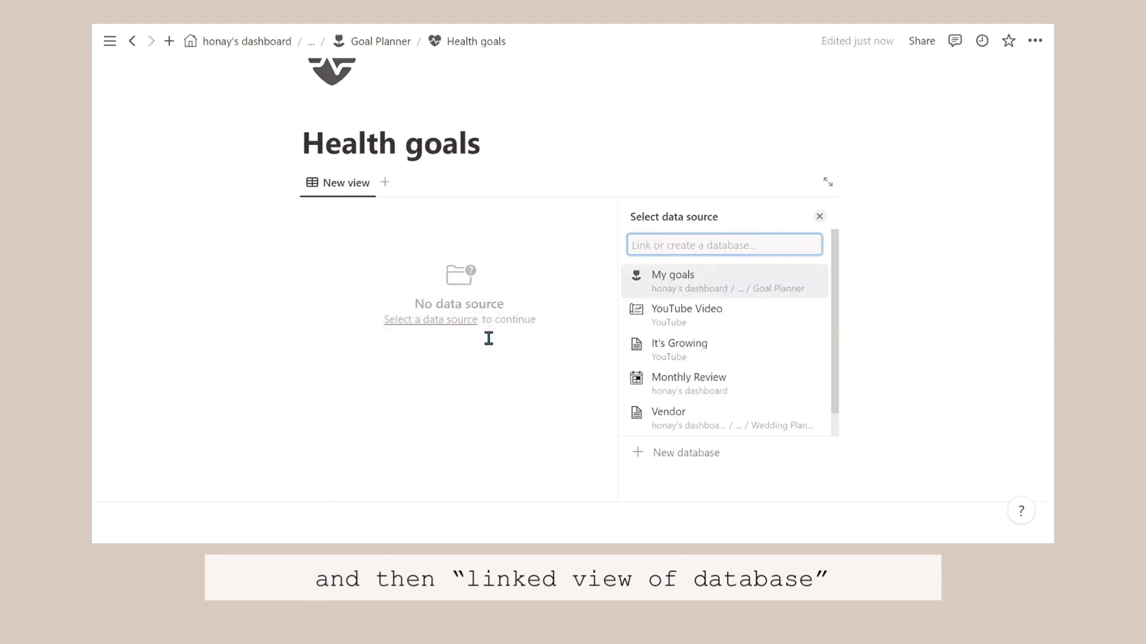
pyautogui.click(742, 282)
pyautogui.click(739, 269)
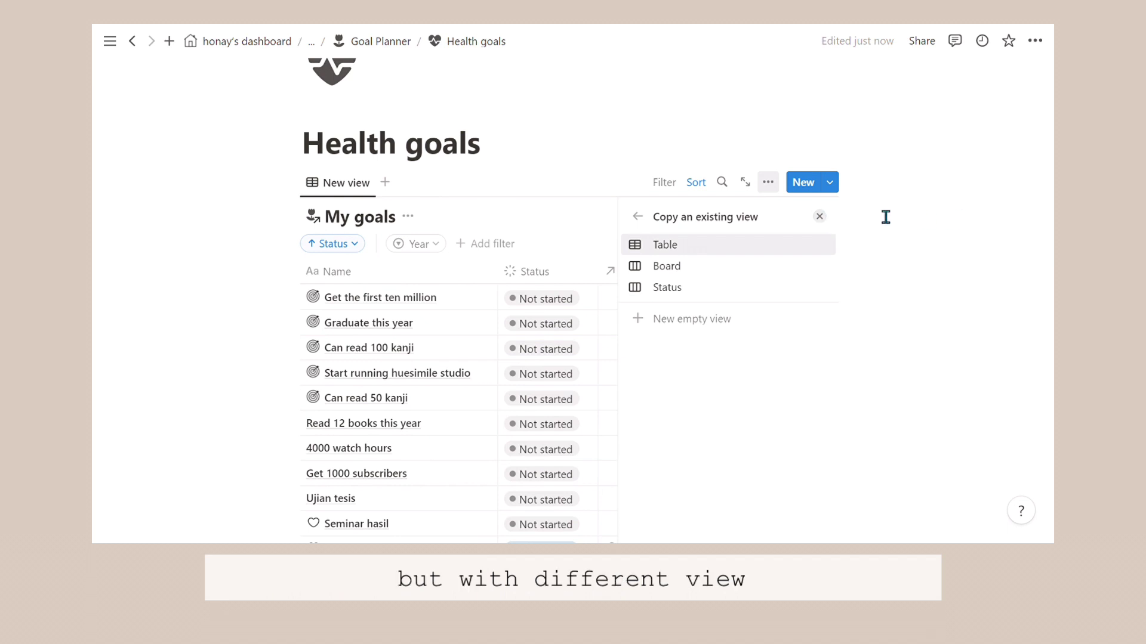
pyautogui.click(820, 216)
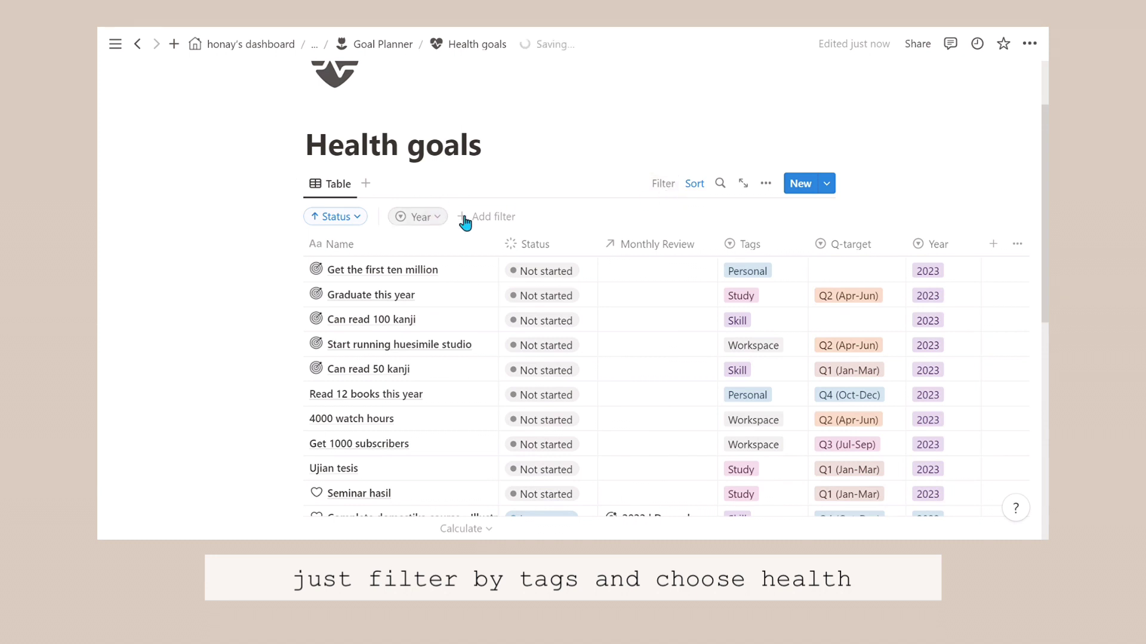
# Filter the linked table on the Health goals page to goals whose Tags is Health.
pyautogui.click(496, 220)
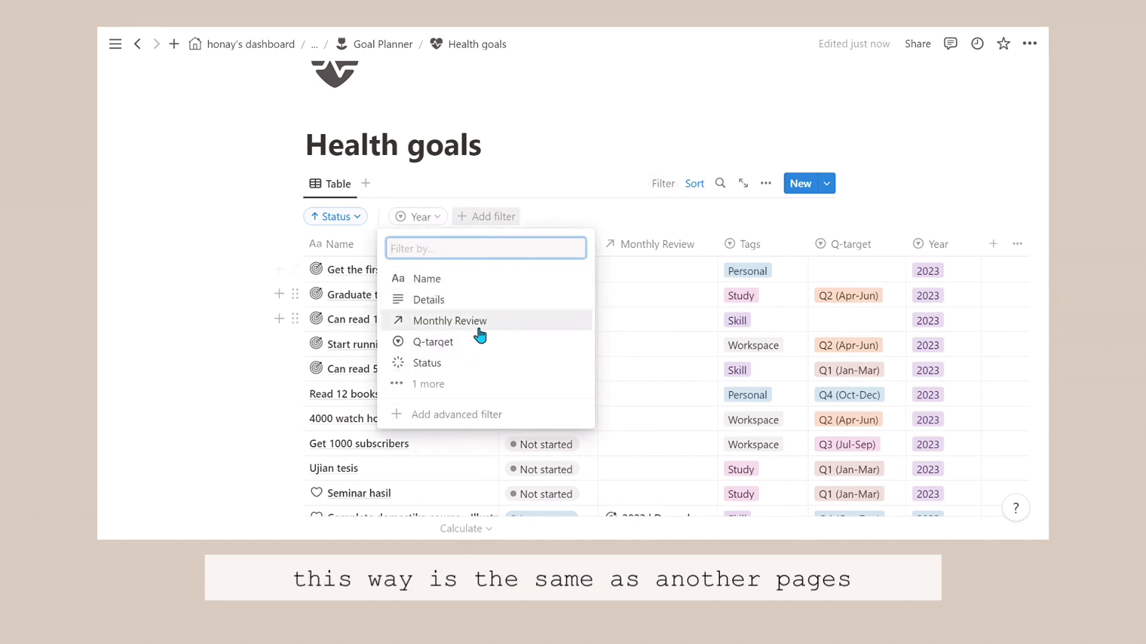
pyautogui.click(465, 384)
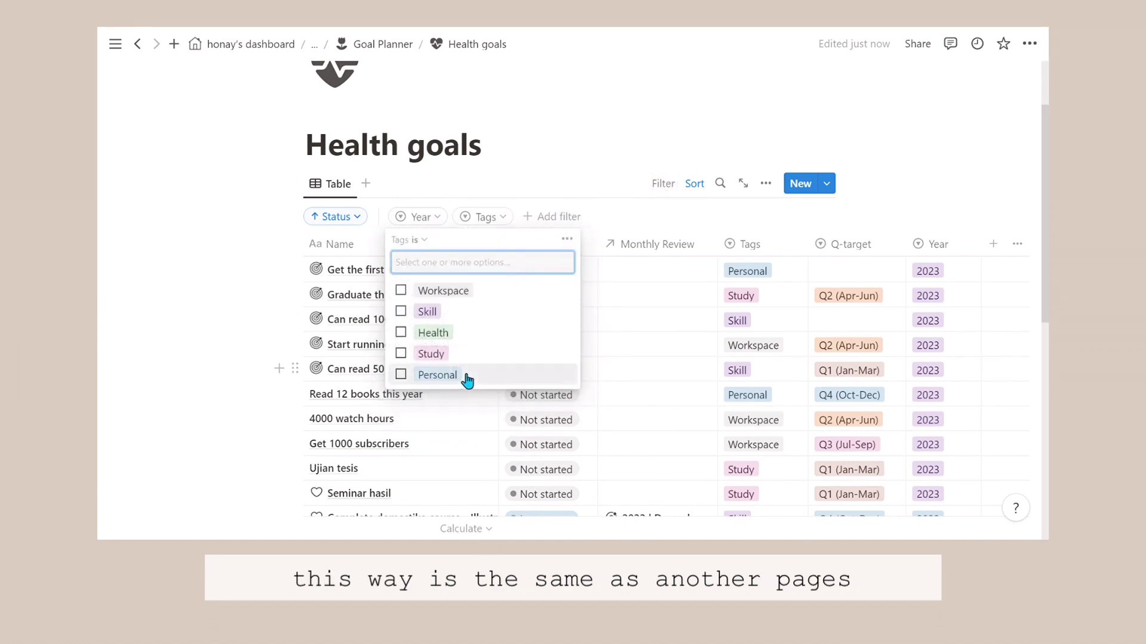
pyautogui.click(406, 334)
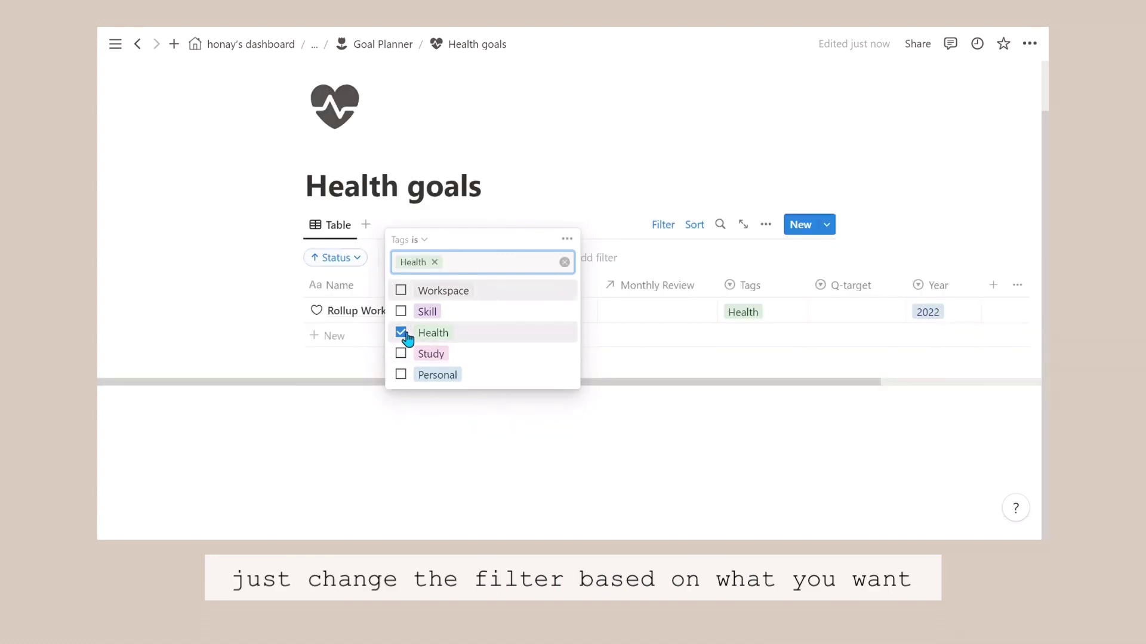
pyautogui.click(549, 447)
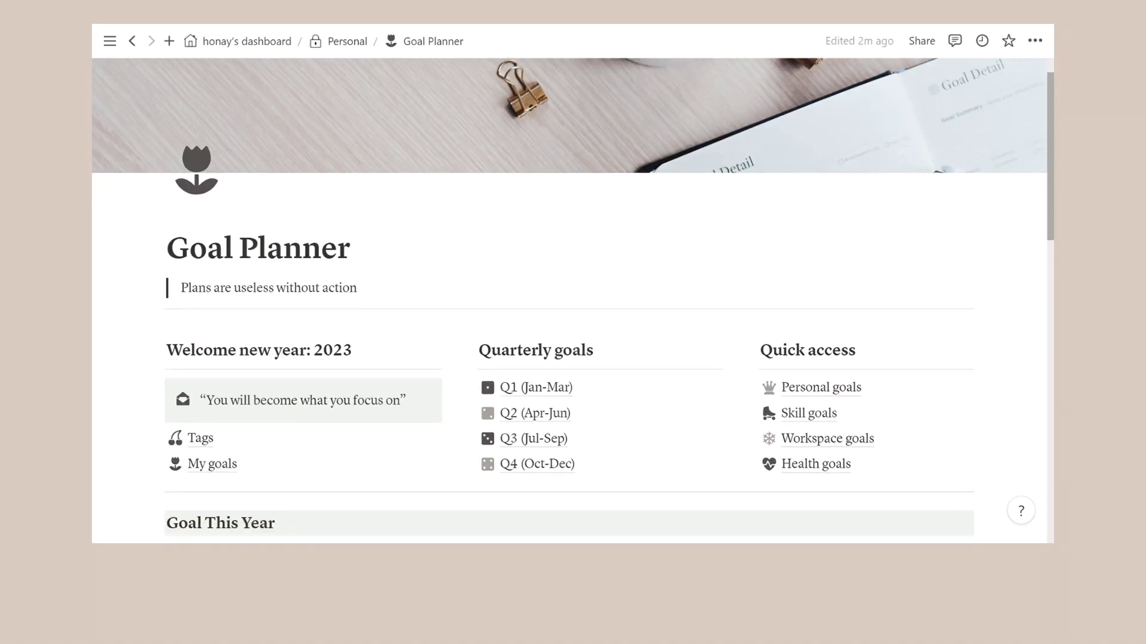
# Open the Personal goals page from the Goal Planner's Quick access section.
pyautogui.scroll(-3, 573, 298)
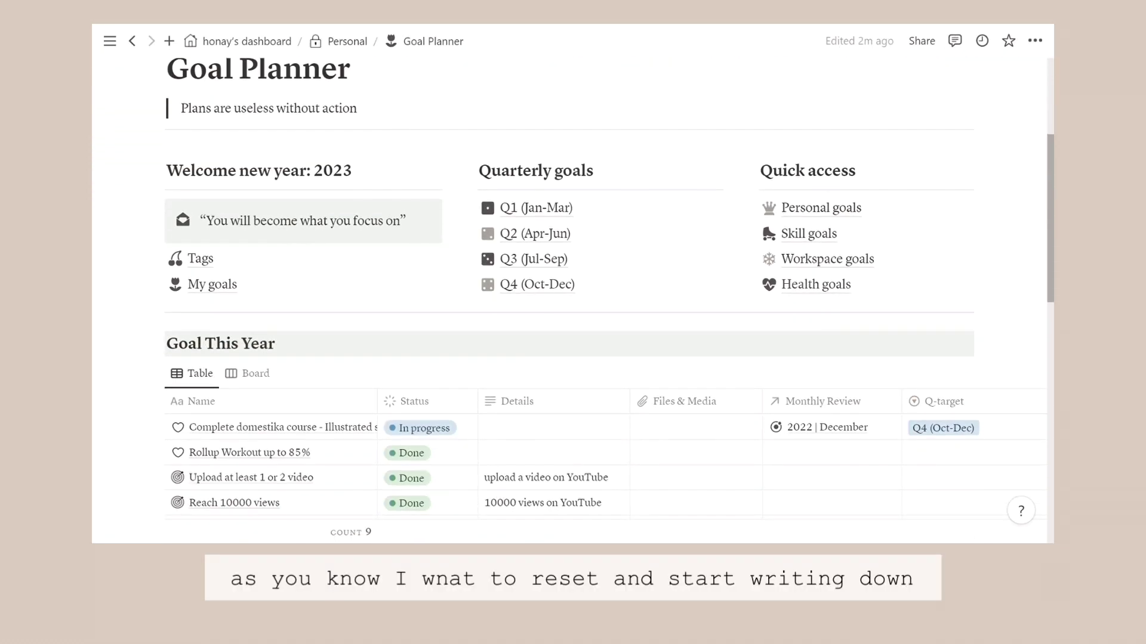
pyautogui.click(841, 210)
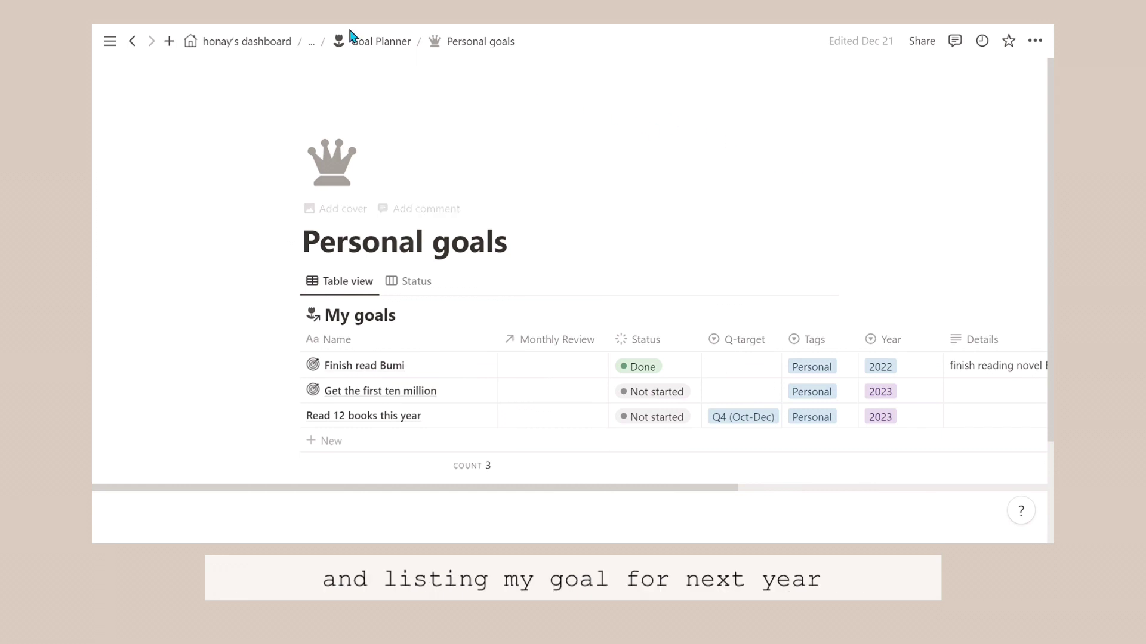
# View the Skill goals, Workspace goals and Q4 (Oct-Dec) pages one after another, returning to the Goal Planner after each.
pyautogui.click(381, 41)
pyautogui.click(828, 458)
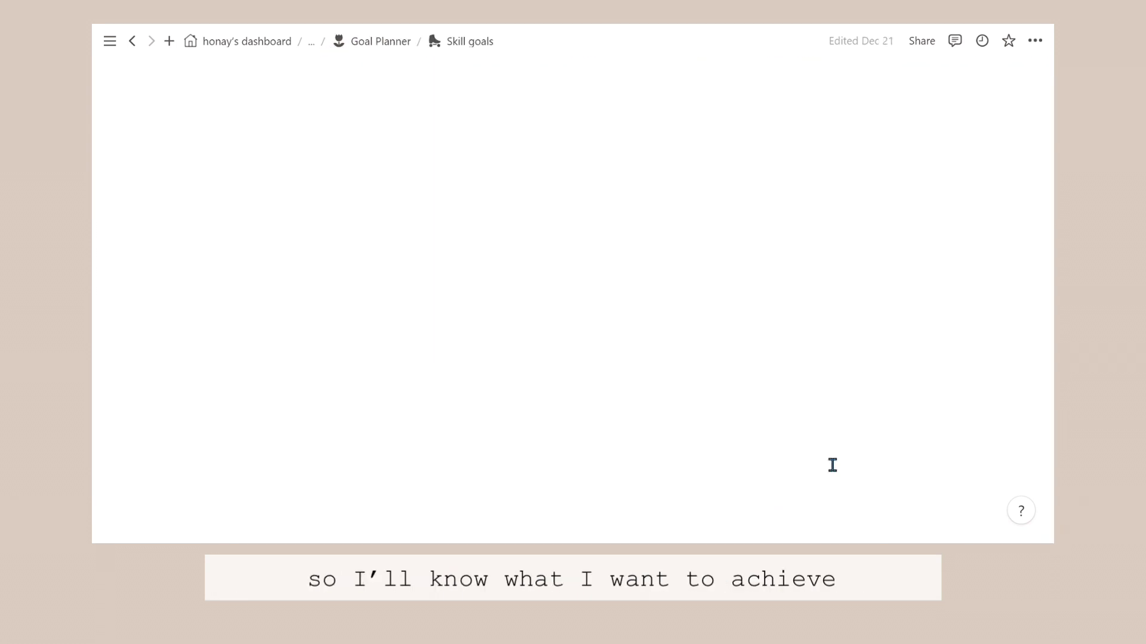
pyautogui.click(370, 42)
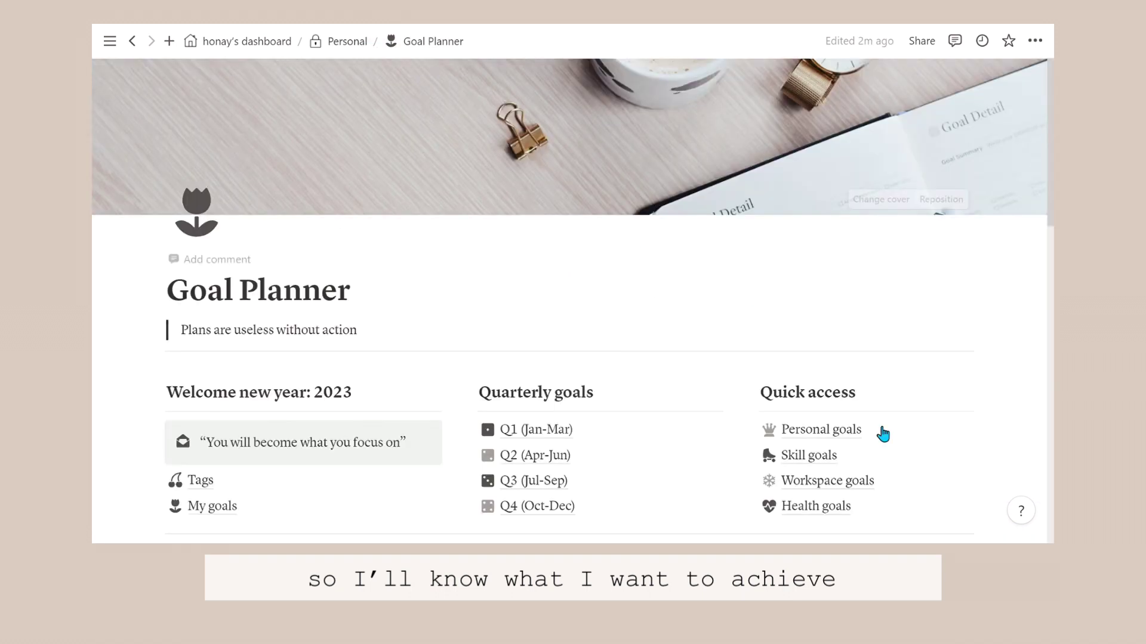
pyautogui.click(834, 482)
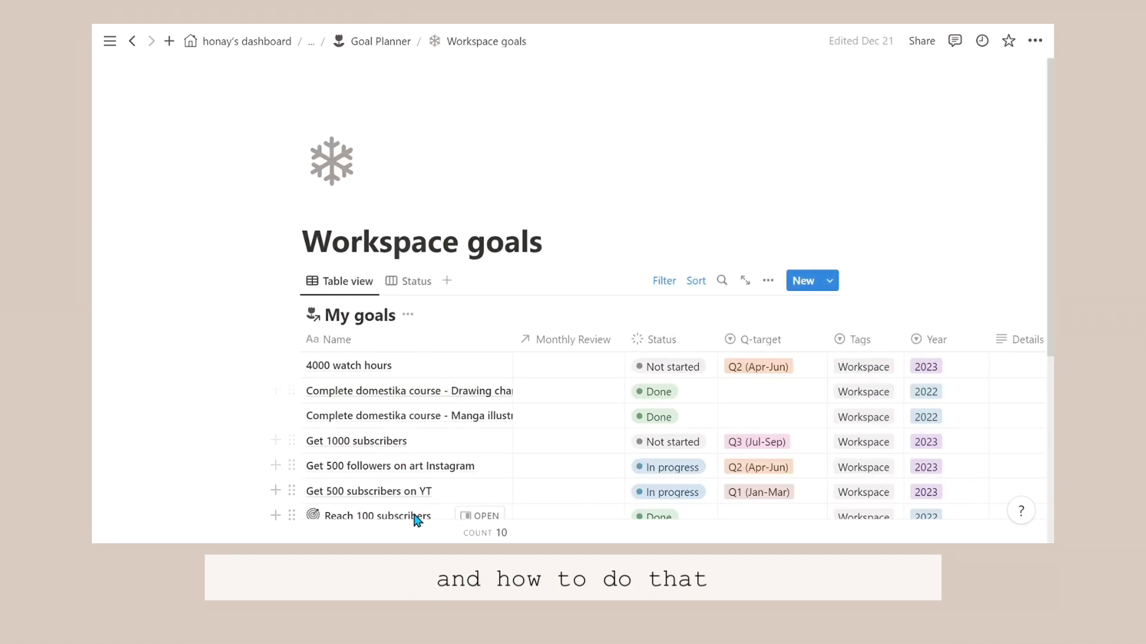
pyautogui.click(391, 43)
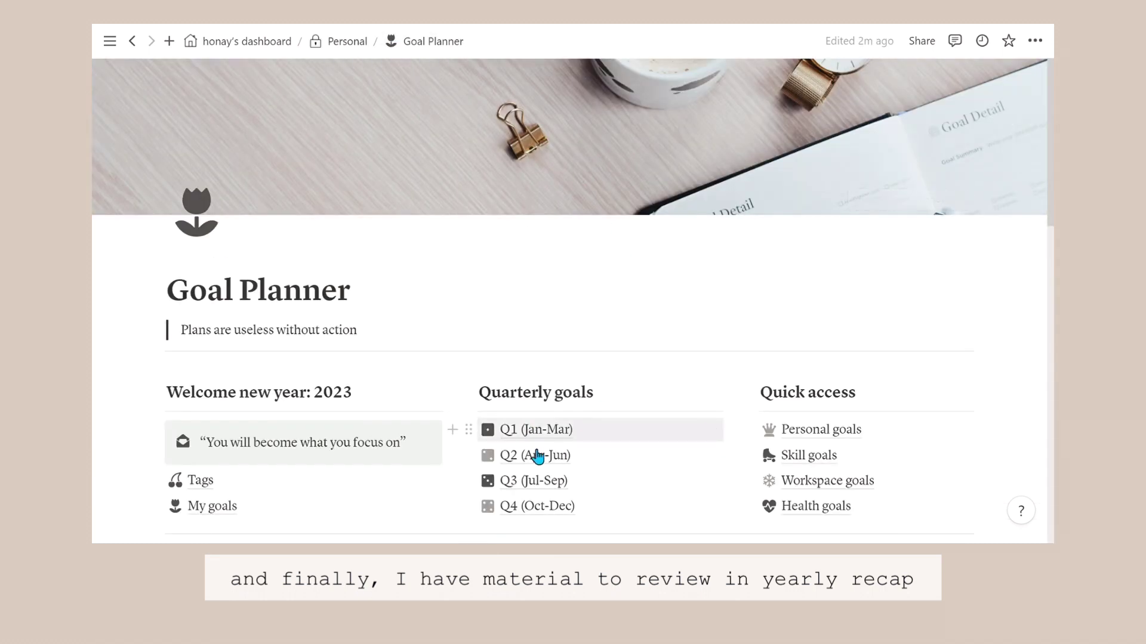
pyautogui.click(540, 507)
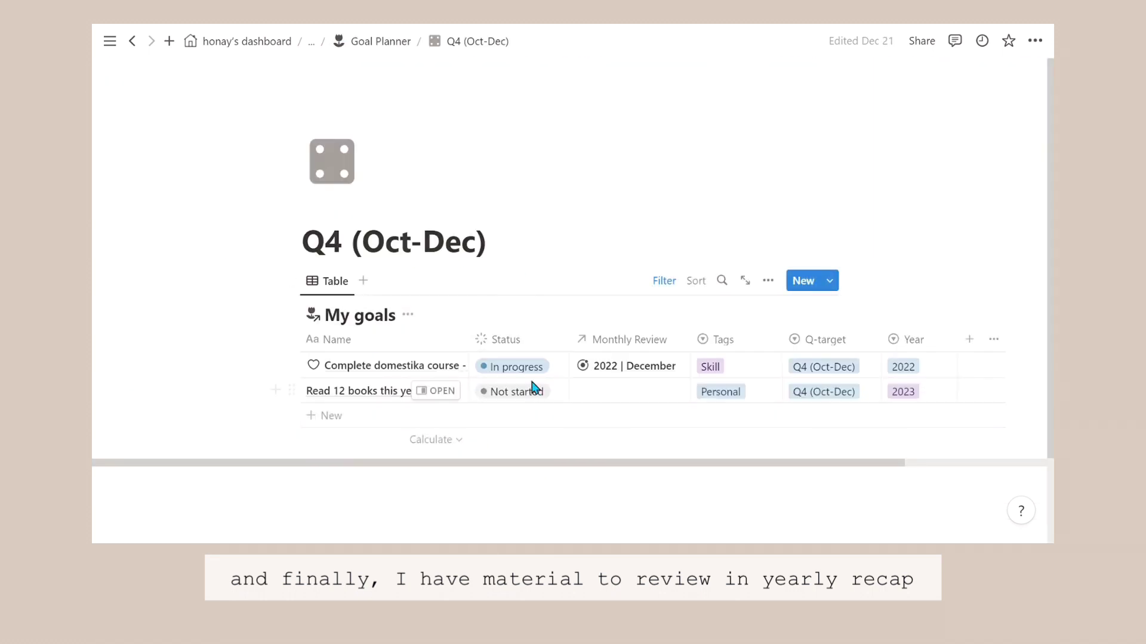
pyautogui.click(365, 43)
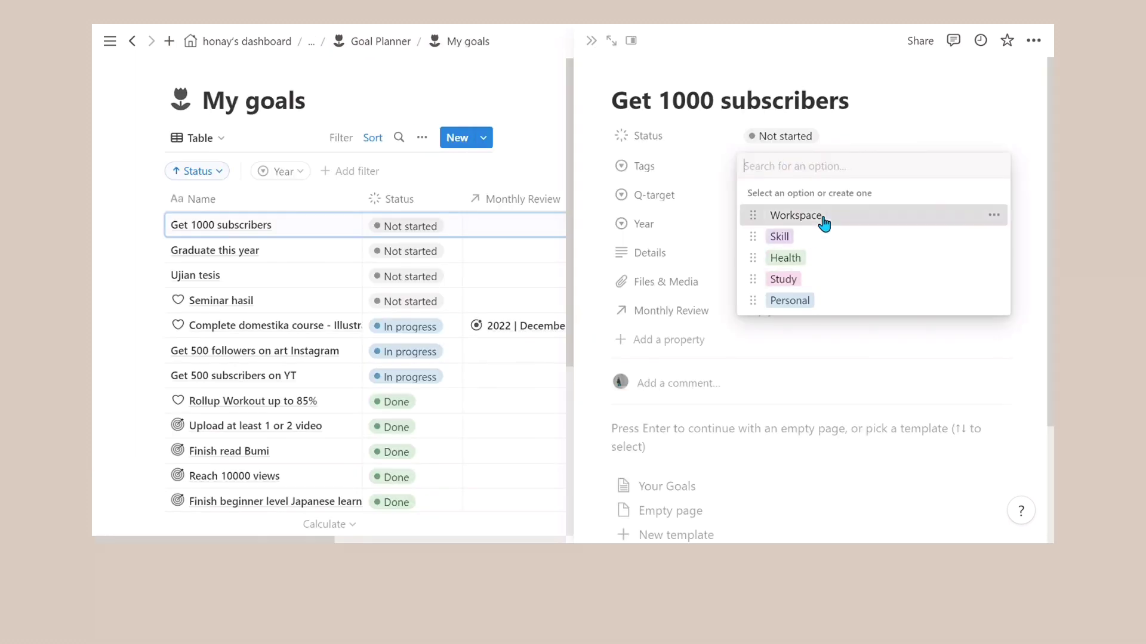
# Set the Get 1000 subscribers goal's Tags to Workspace, Q-target to Q3 (Jul-Sep) and Year to 2023.
pyautogui.click(824, 223)
pyautogui.click(800, 197)
pyautogui.click(824, 288)
pyautogui.click(797, 228)
pyautogui.click(802, 298)
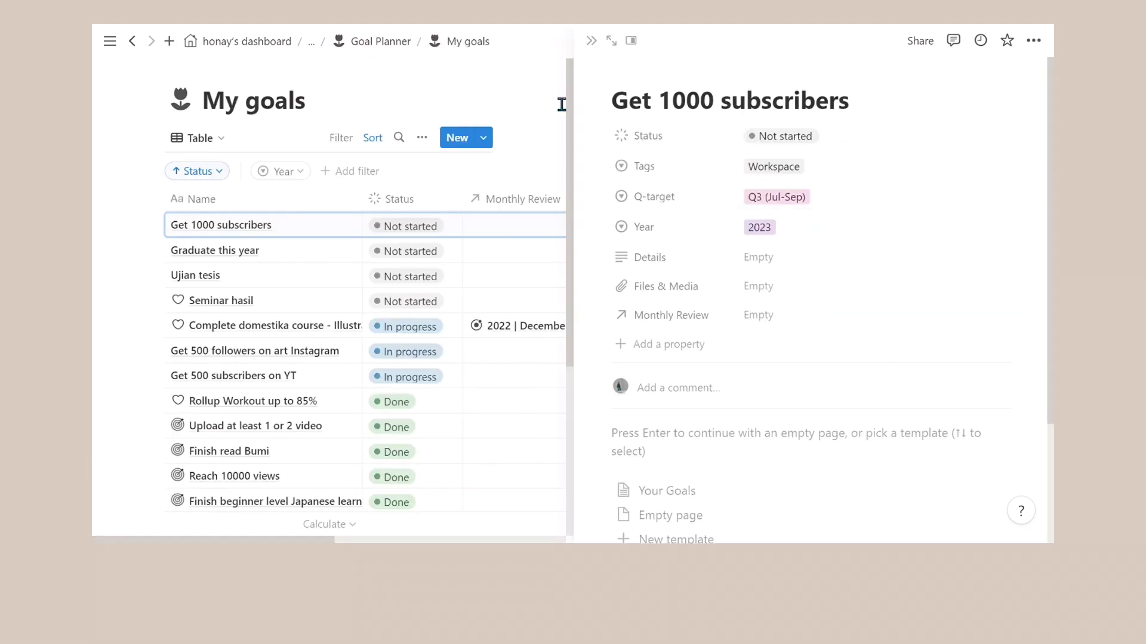
# Add a new entry to the My goals database named "Achieve 4000 watch hours".
pyautogui.click(457, 138)
pyautogui.write('Achieve')
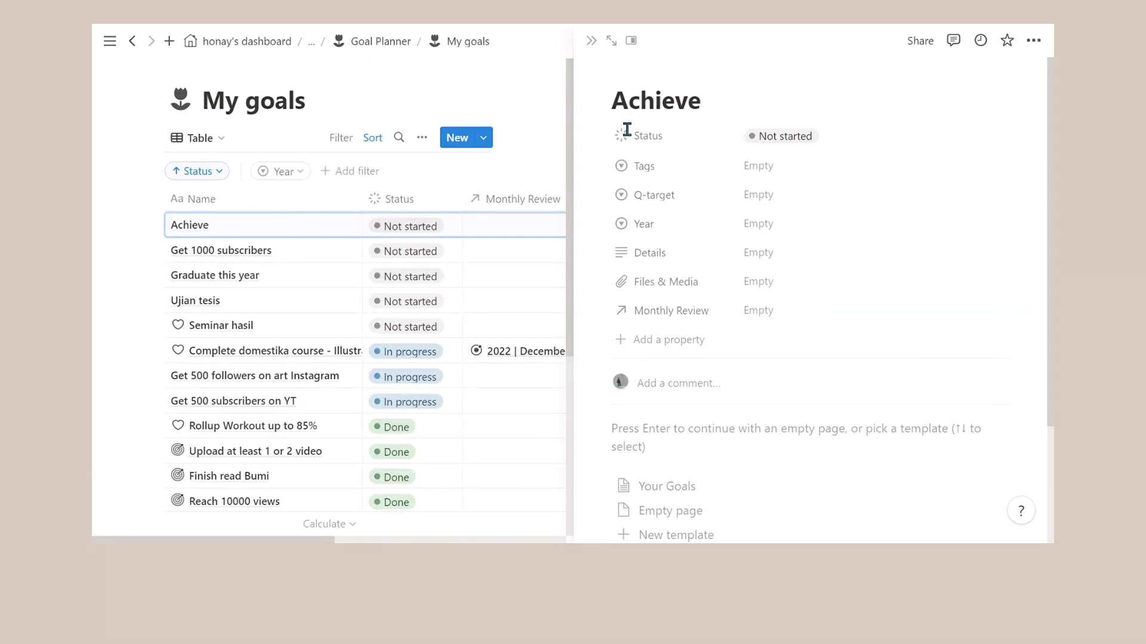
pyautogui.write(' 4000 watch hou')
pyautogui.press('BackSpace')
pyautogui.press('BackSpace')
pyautogui.press('BackSpace')
pyautogui.write('watch houre')
pyautogui.press('BackSpace')
pyautogui.write('s')
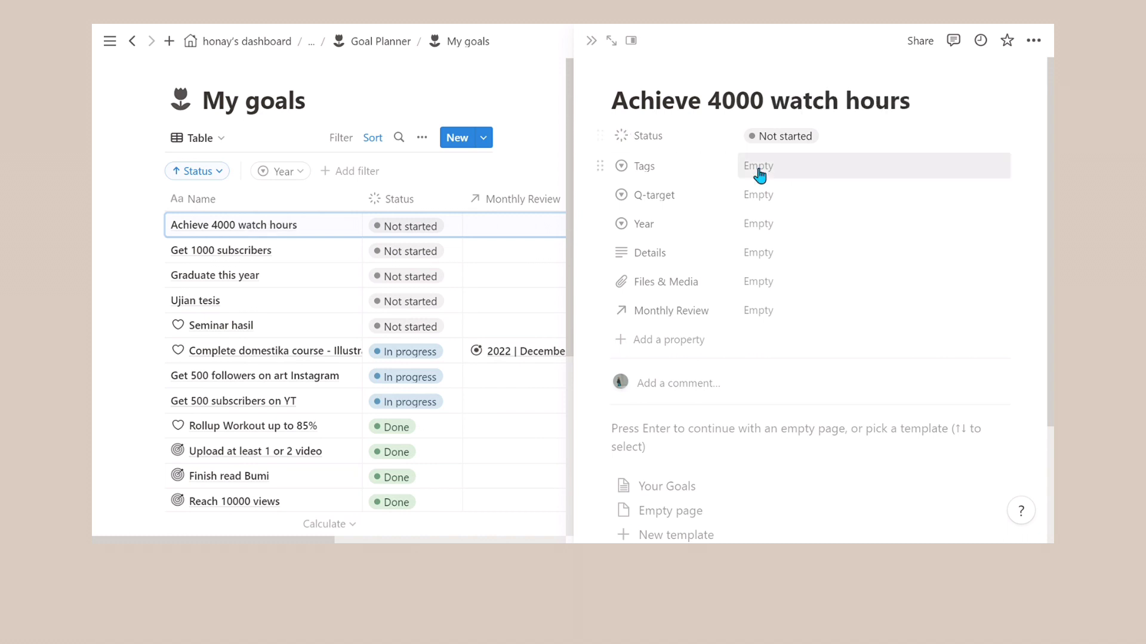
# Set the 4000 watch hours goal's Tags to Workspace, Q-target to Q2 (Apr-Jun) and Year to 2023.
pyautogui.click(759, 173)
pyautogui.click(776, 216)
pyautogui.click(786, 197)
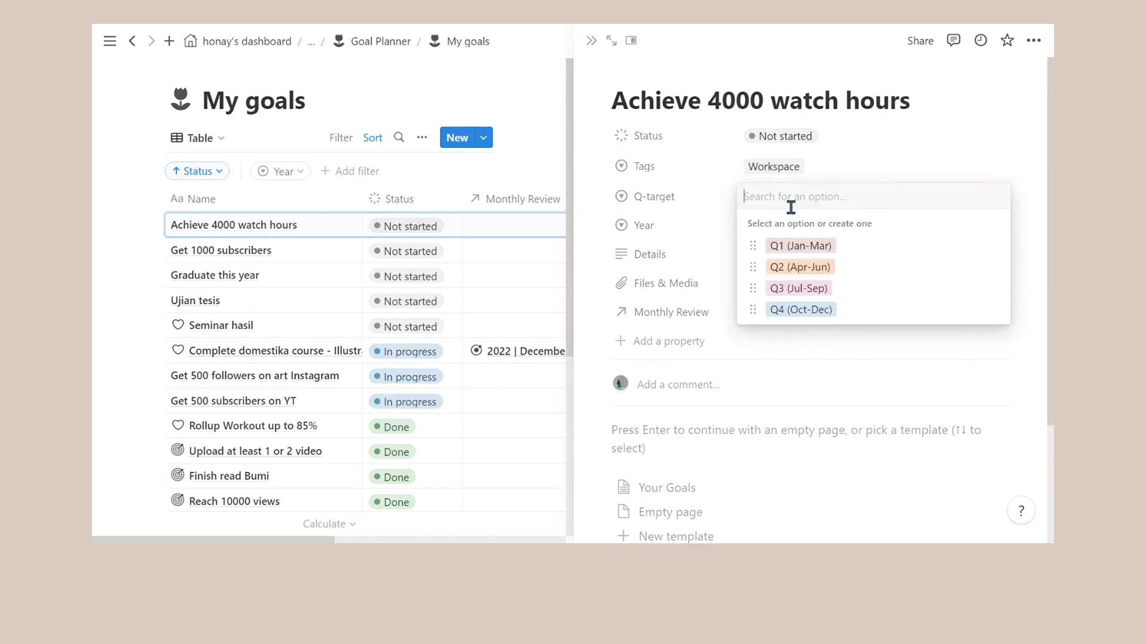
pyautogui.click(800, 266)
pyautogui.click(803, 227)
pyautogui.click(777, 297)
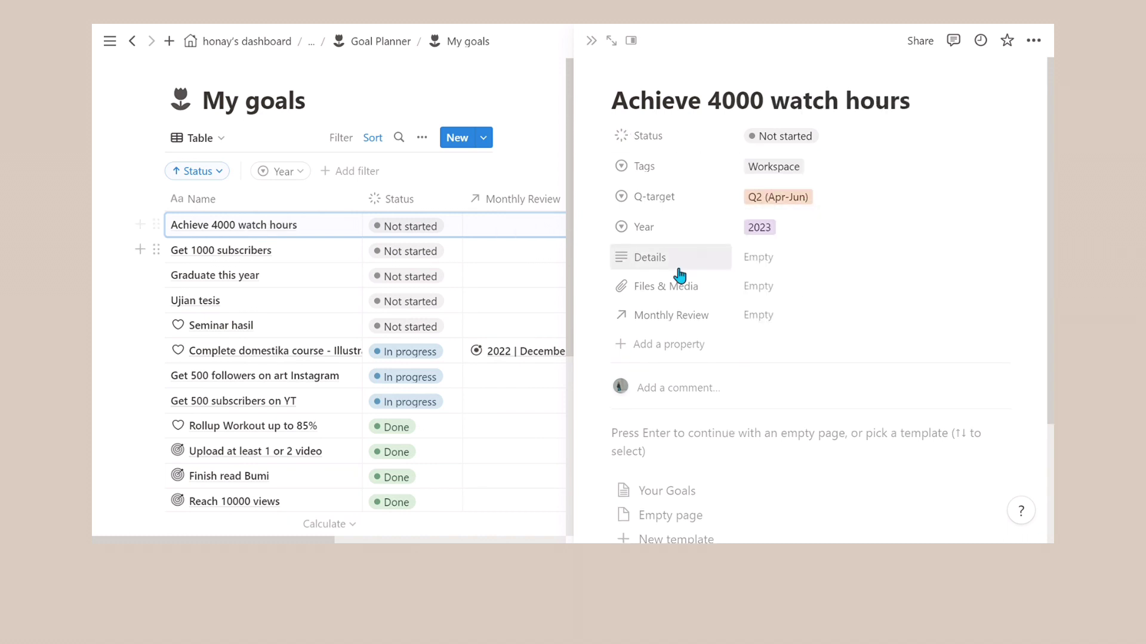
# Add a new entry to the My goals database named "Read 15 books".
pyautogui.click(459, 139)
pyautogui.write('Read 12 b')
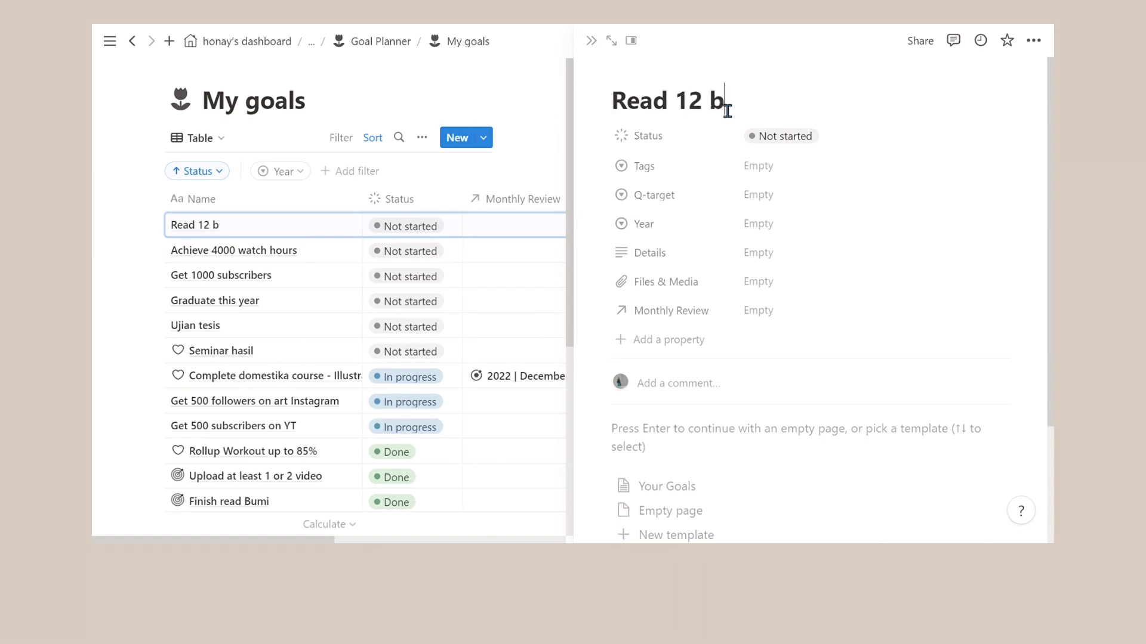
pyautogui.press('BackSpace')
pyautogui.press('BackSpace')
pyautogui.press('BackSpace')
pyautogui.write('5 books')
# Set the Read 15 books goal's Tags to Personal, Q-target to Q4 (Oct-Dec) and Year to 2023.
pyautogui.click(869, 167)
pyautogui.click(814, 301)
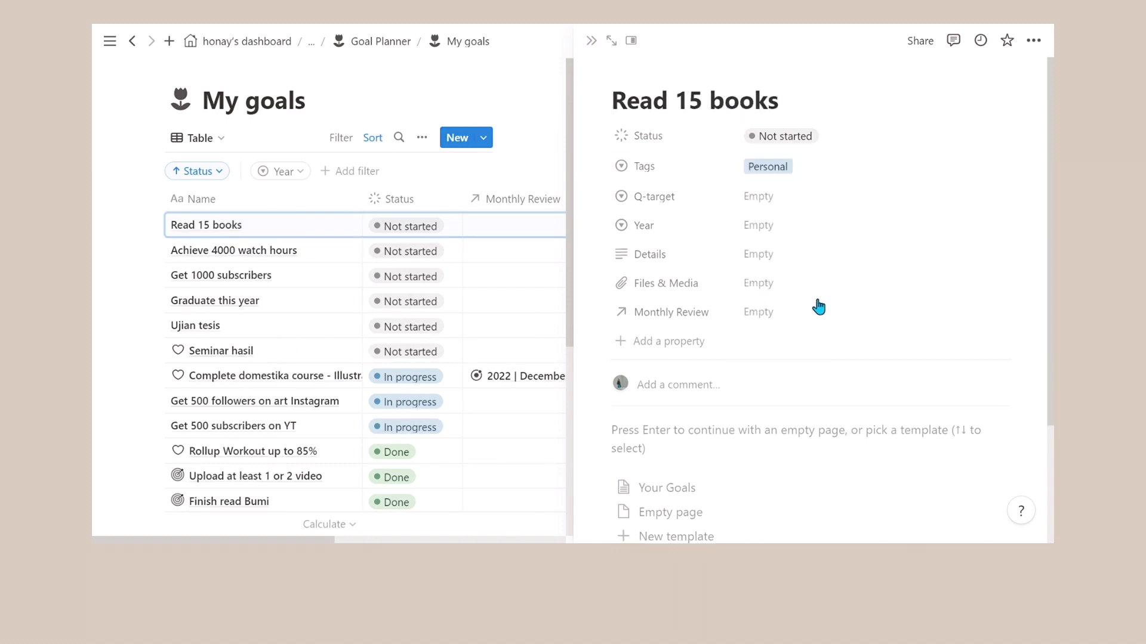
pyautogui.click(770, 196)
pyautogui.click(770, 306)
pyautogui.click(785, 225)
pyautogui.click(777, 297)
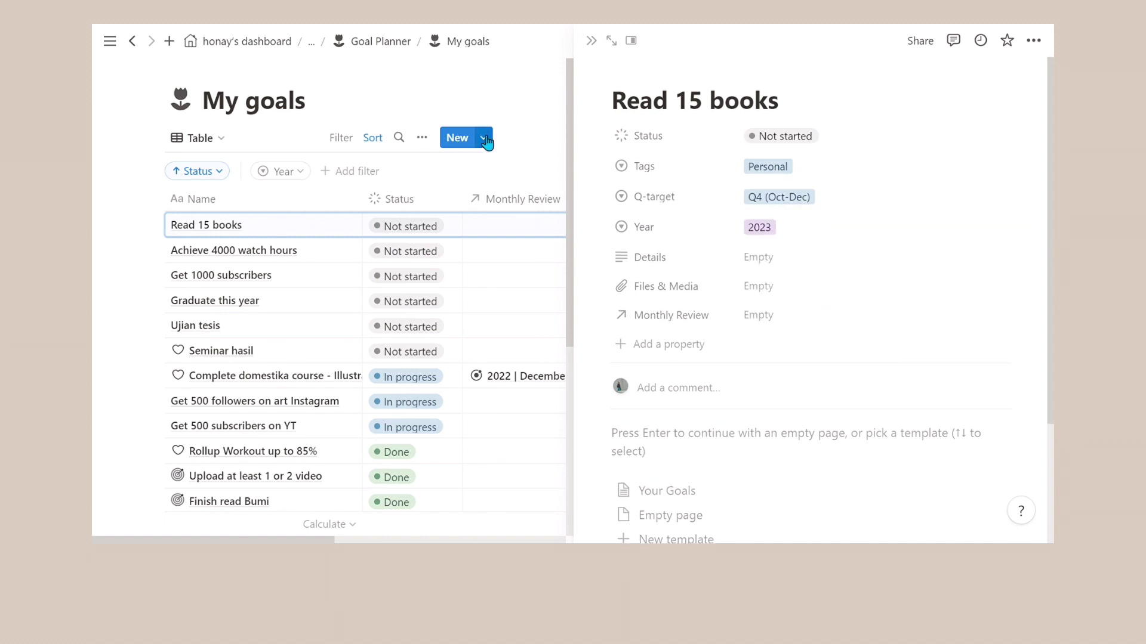
# Add the goal "Start running huesimile studio" with Tags Workspace, Q-target Q2 (Apr-Jun) and Year 2023.
pyautogui.click(484, 139)
pyautogui.write('Start running huesimil')
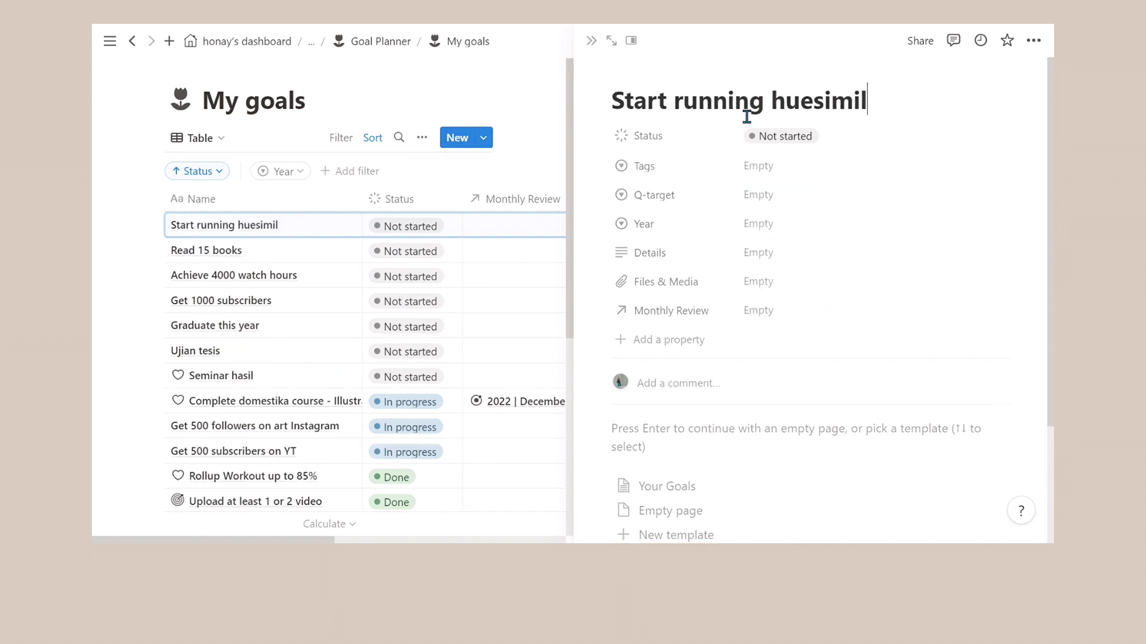
pyautogui.write('e studio')
pyautogui.click(757, 166)
pyautogui.click(798, 214)
pyautogui.click(758, 195)
pyautogui.click(800, 263)
pyautogui.click(761, 227)
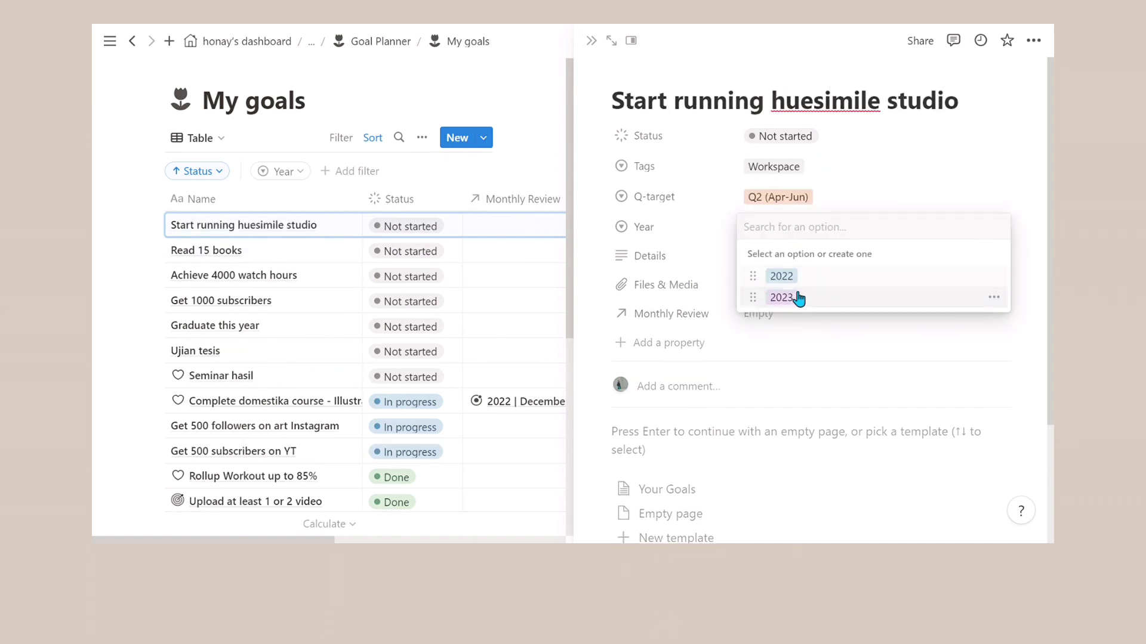
pyautogui.click(781, 297)
# Add the goal "Read 50 kanji" with Tags Skill and Q-target Q2 (Apr-Jun), and fill in its Year.
pyautogui.click(463, 138)
pyautogui.write('Read 50 kanji')
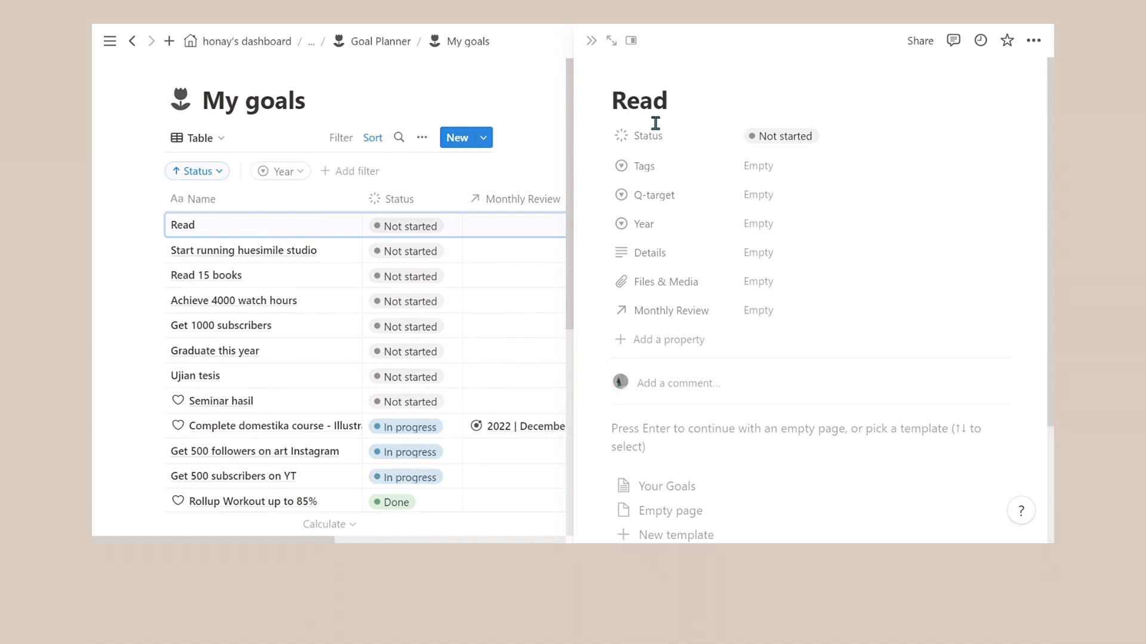
pyautogui.click(758, 166)
pyautogui.click(782, 235)
pyautogui.click(758, 195)
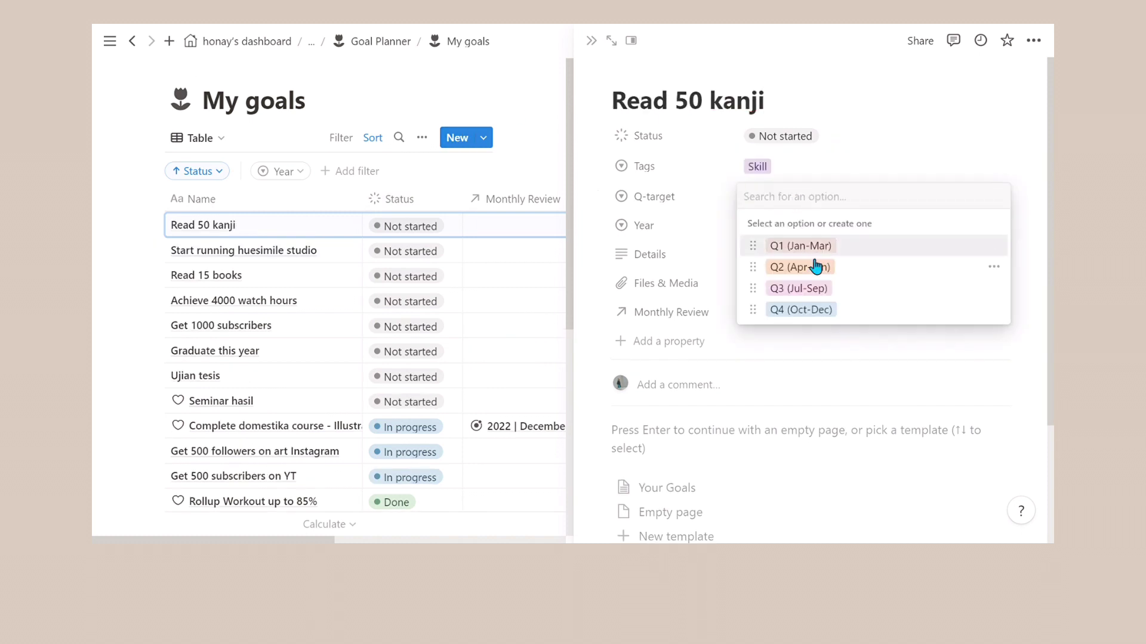
pyautogui.click(800, 264)
pyautogui.click(758, 226)
pyautogui.click(775, 196)
# Add the goal "Read 100 kanji" with Tags Skill, Q-target Q2 (Apr-Jun) and Year 2022.
pyautogui.click(459, 138)
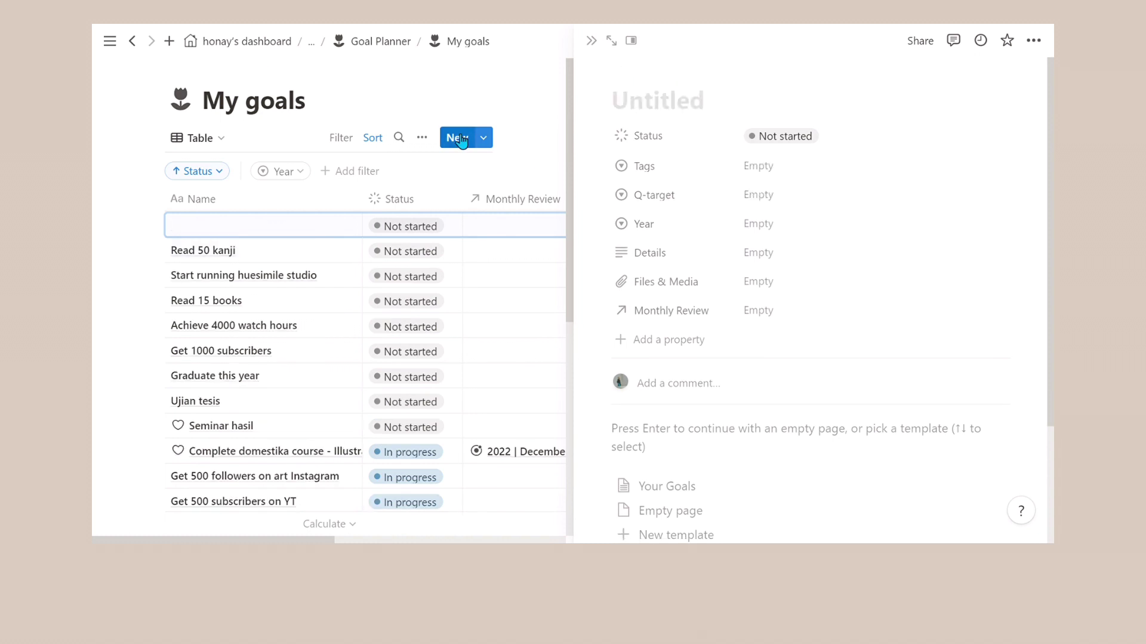
pyautogui.write('Read 100 kanji')
pyautogui.click(798, 171)
pyautogui.click(775, 200)
pyautogui.click(799, 266)
pyautogui.click(776, 225)
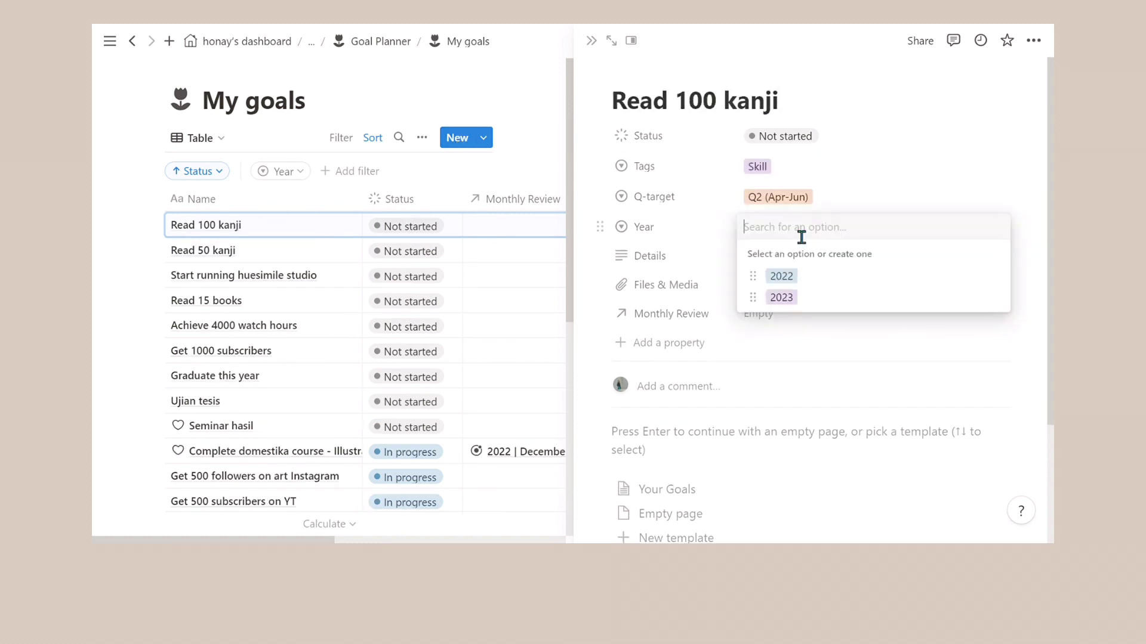
pyautogui.click(781, 274)
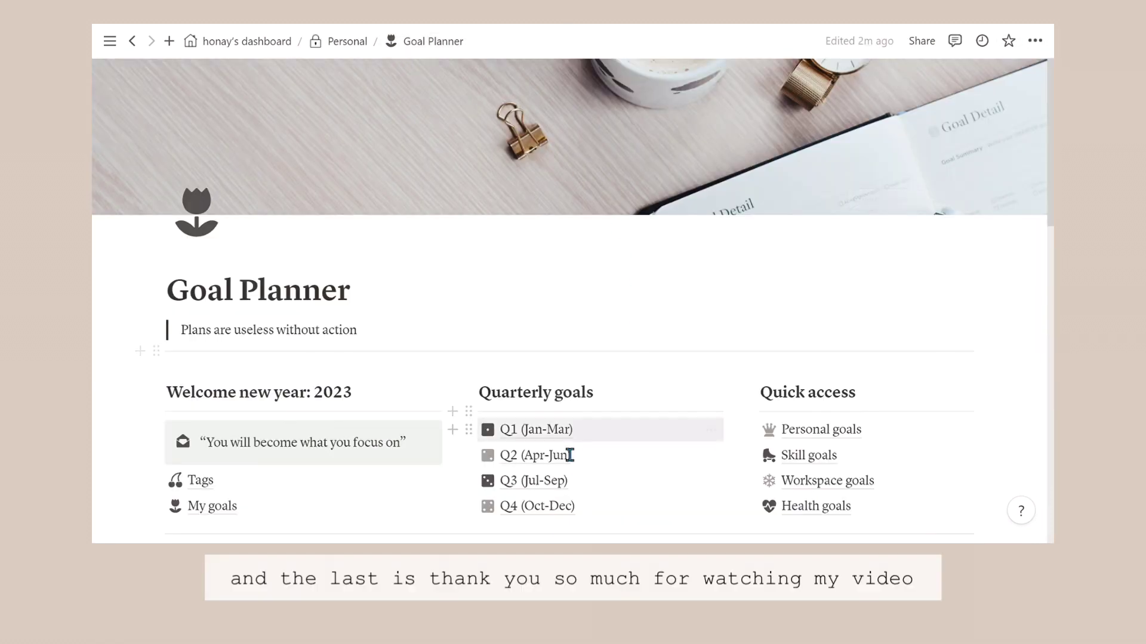
# View the Q4 (Oct-Dec) and Q3 (Jul-Sep) pages, returning to the Goal Planner after each, and open the Tags page.
pyautogui.click(547, 507)
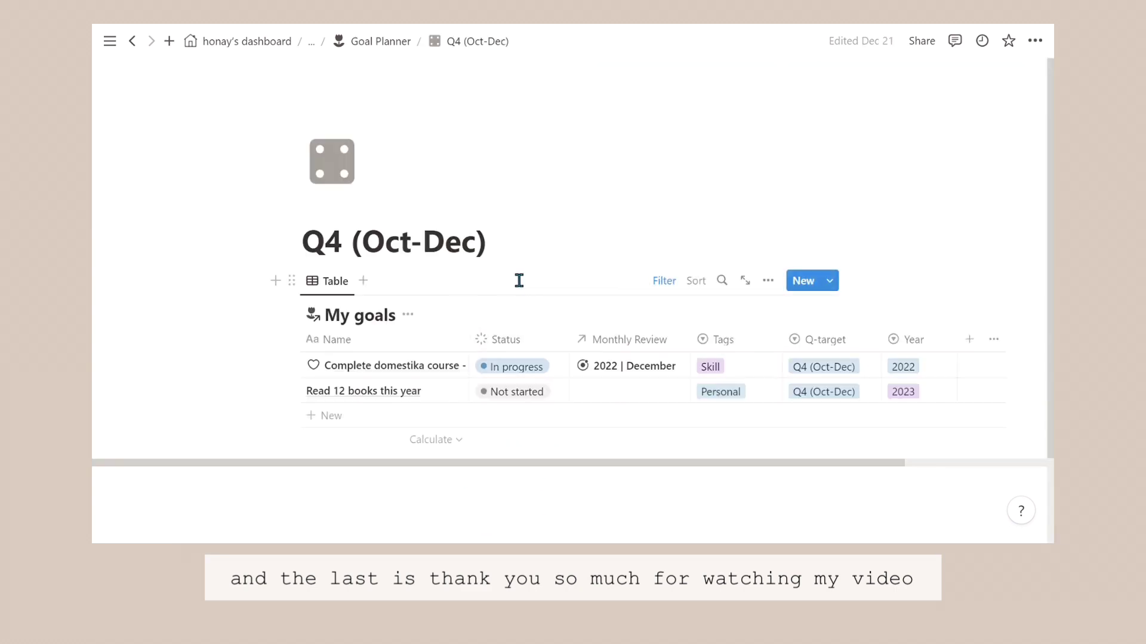
pyautogui.click(366, 43)
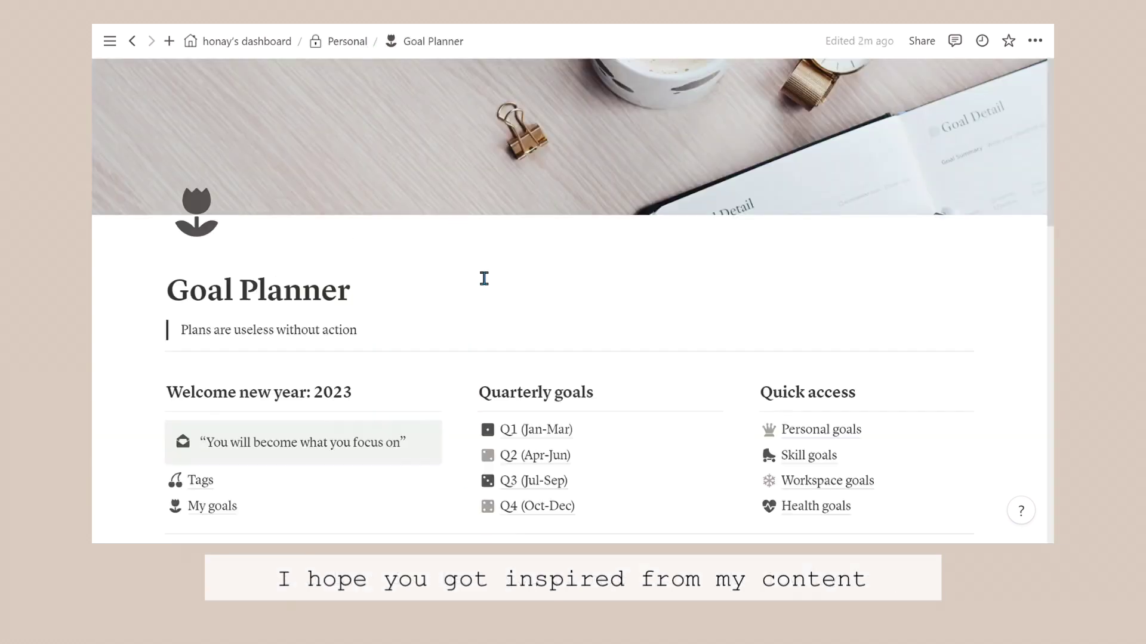
pyautogui.click(531, 481)
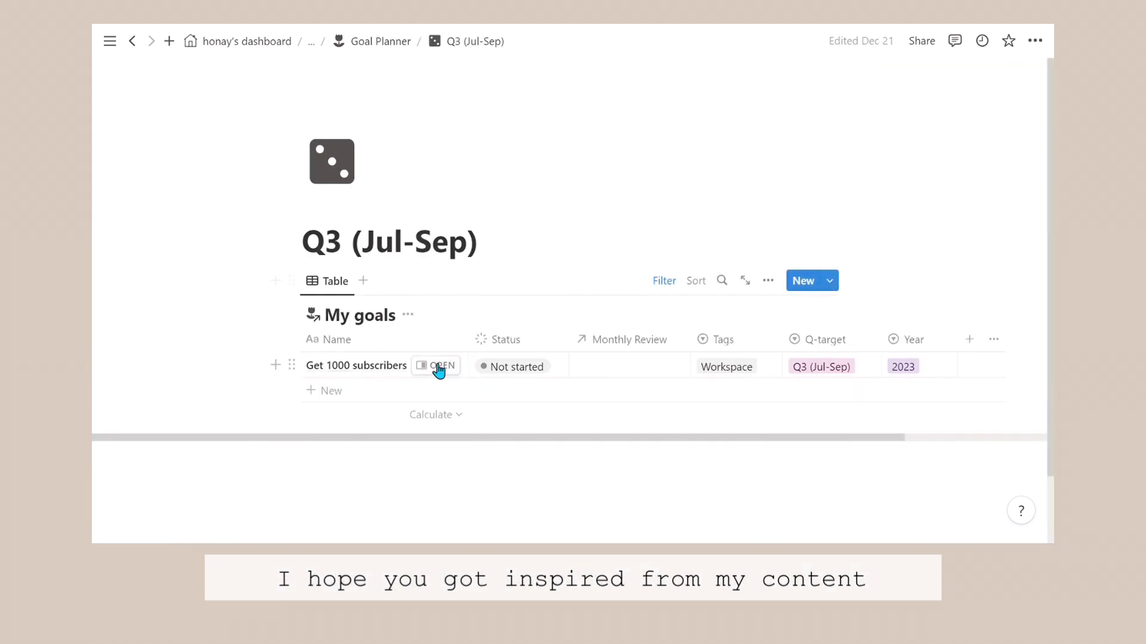
pyautogui.click(373, 43)
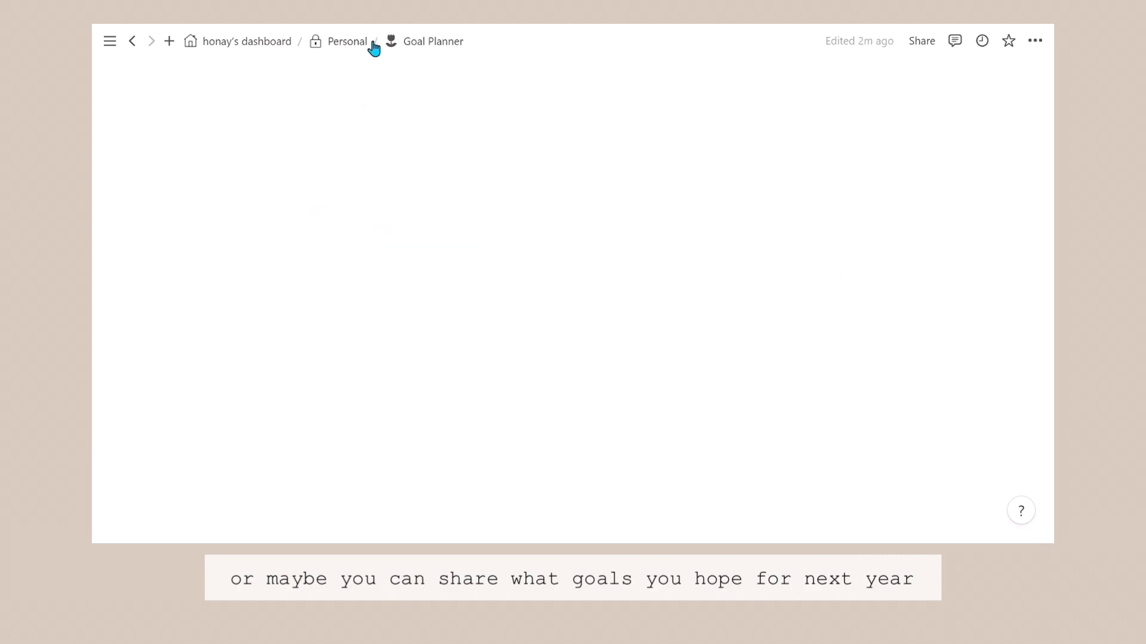
pyautogui.scroll(-3, 572, 322)
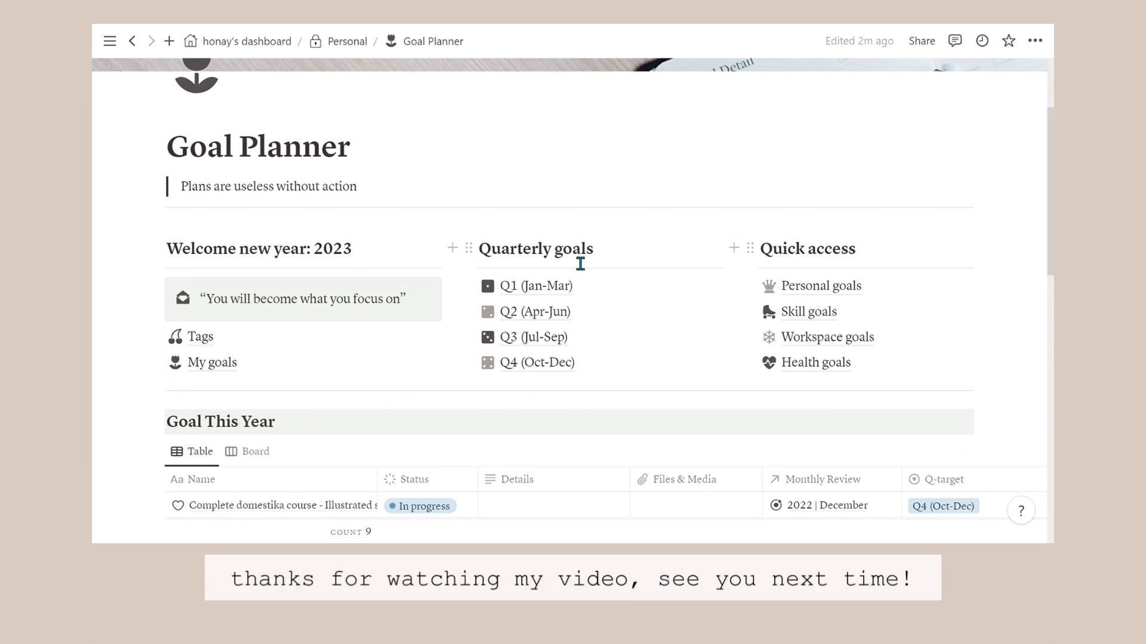
pyautogui.click(205, 338)
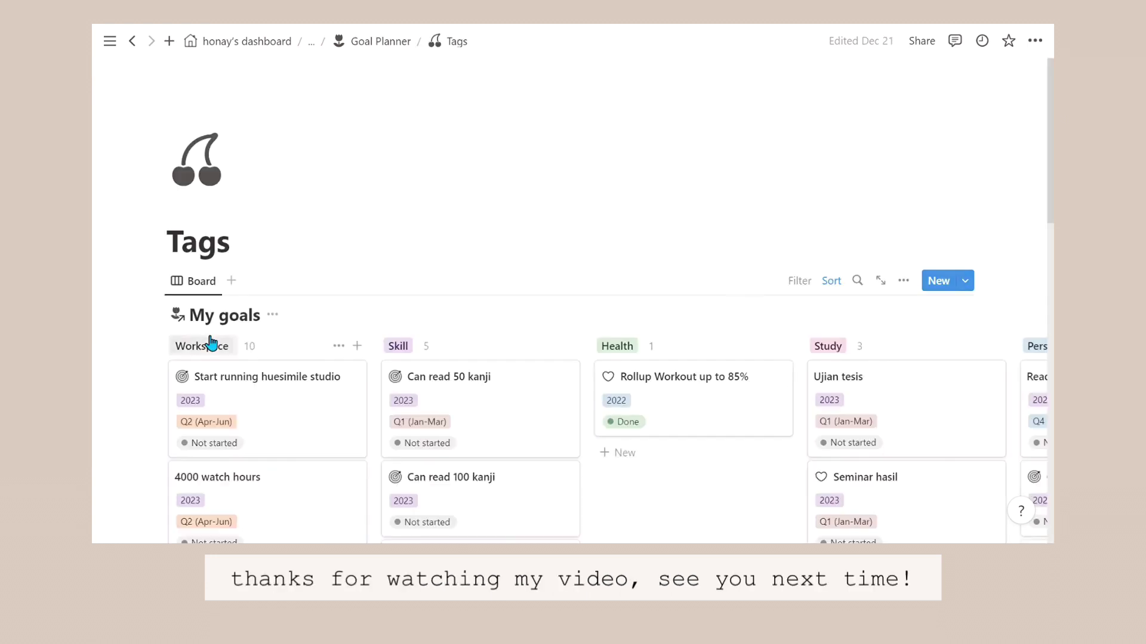